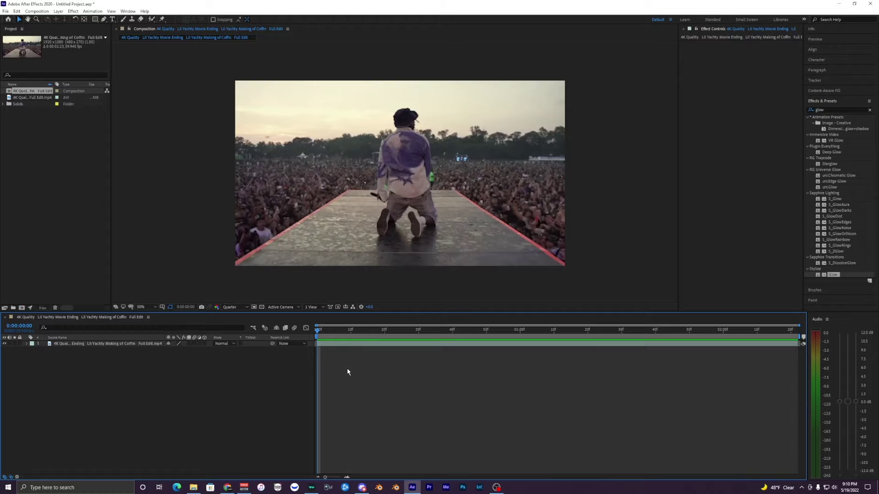
- Play back the concert clip to review the kneeling performer's movement across the shot
click(324, 343)
key(space)
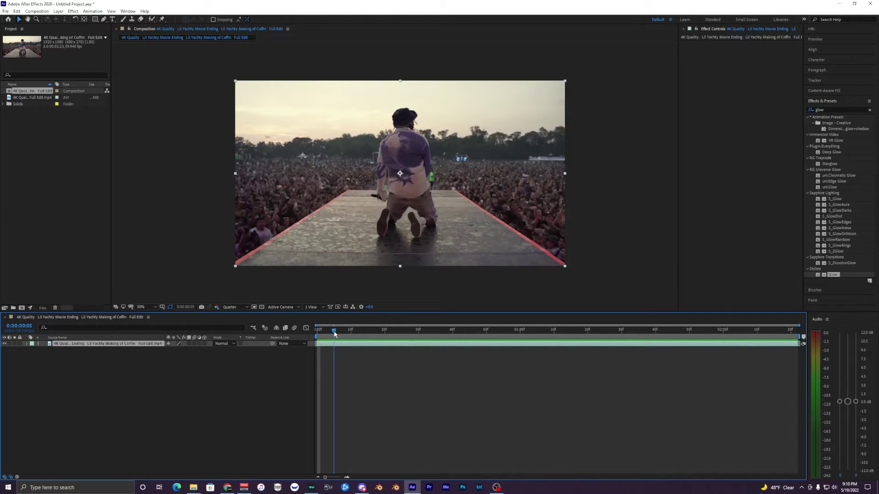
key(space)
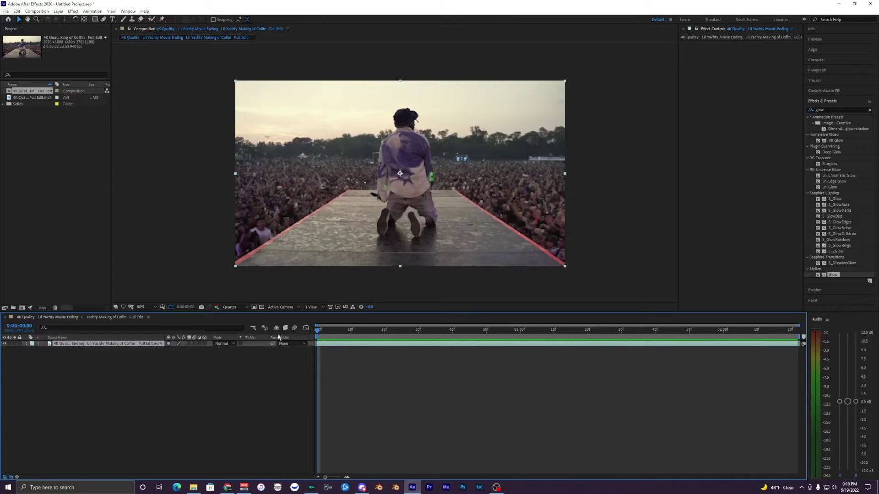
key(space)
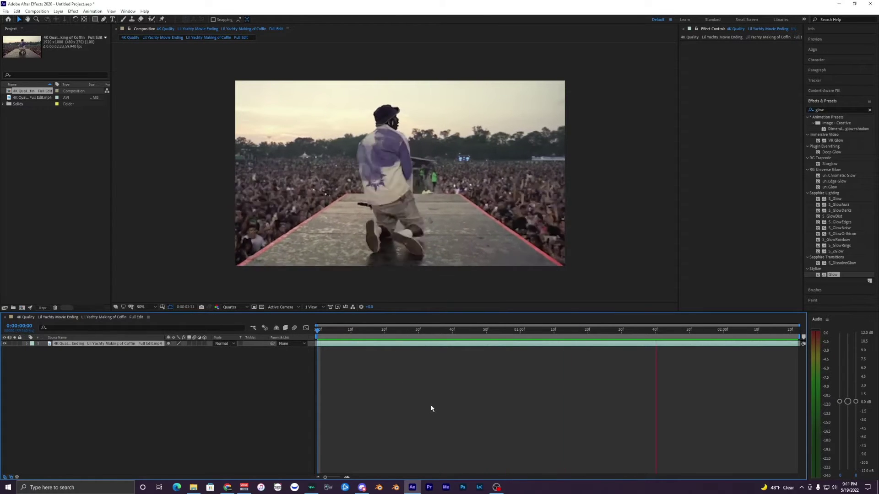
key(space)
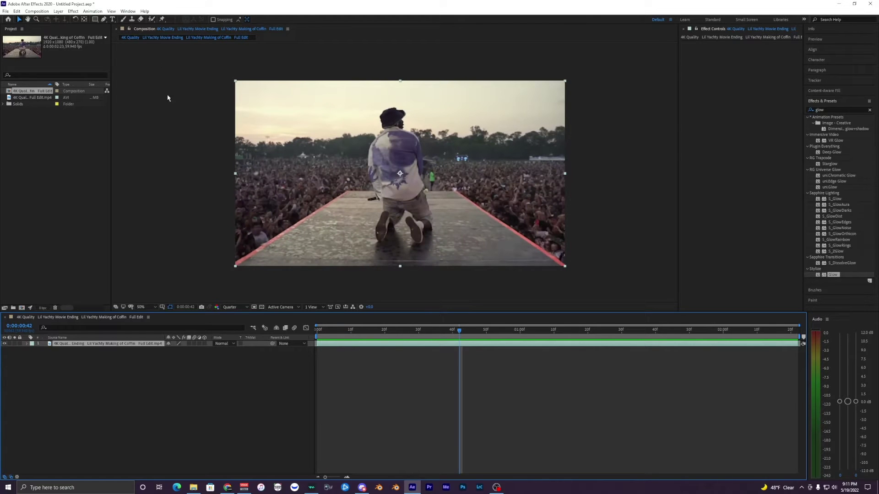
- Open the clip layer for Roto Brush work in an enlarged layer view and return to the first frame
click(152, 19)
double_click(343, 148)
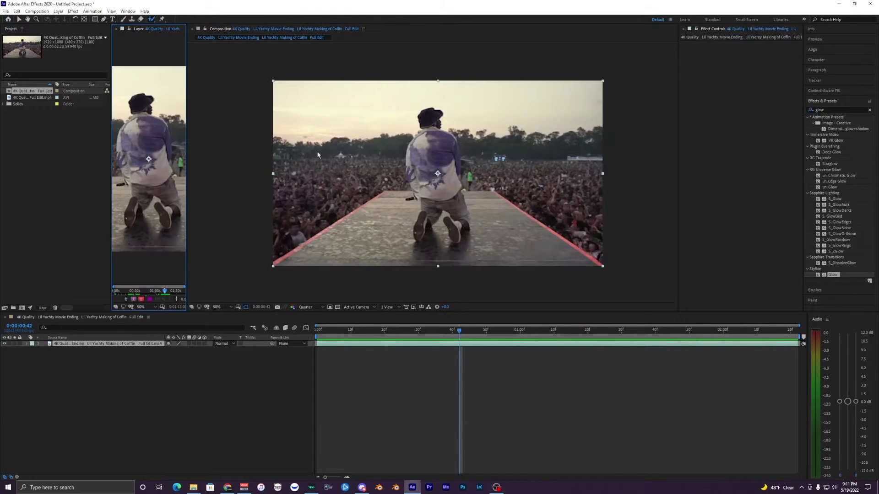
drag(188, 154, 552, 154)
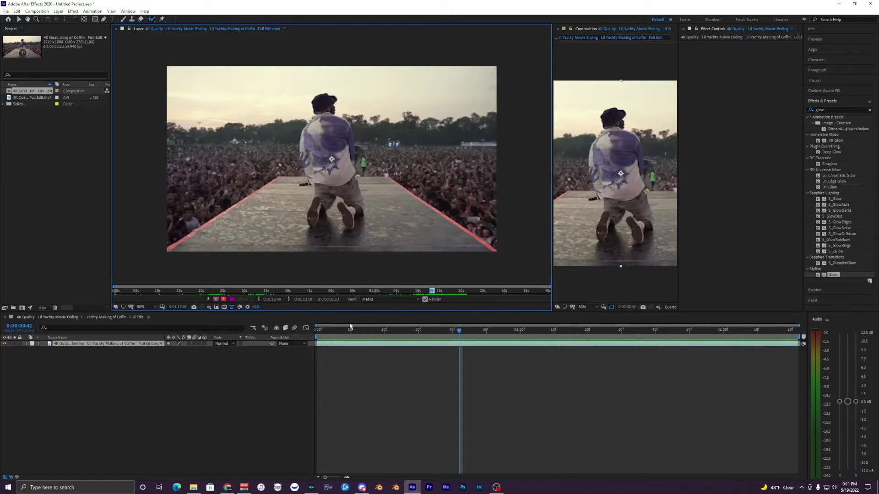
drag(350, 329, 294, 330)
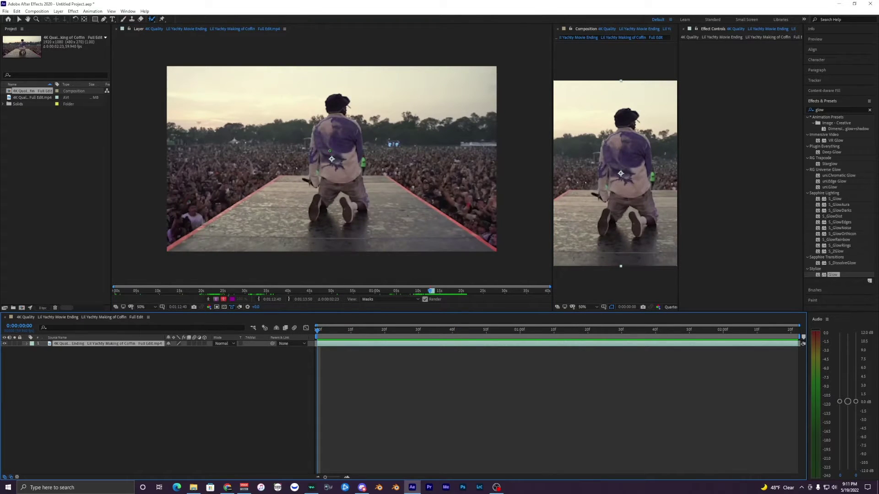
- Paint Roto Brush foreground strokes over the kneeling performer from hat to shoes on the first frame
mouse_move(336, 138)
mouse_down()
mouse_move(337, 98)
mouse_move(316, 161)
mouse_up()
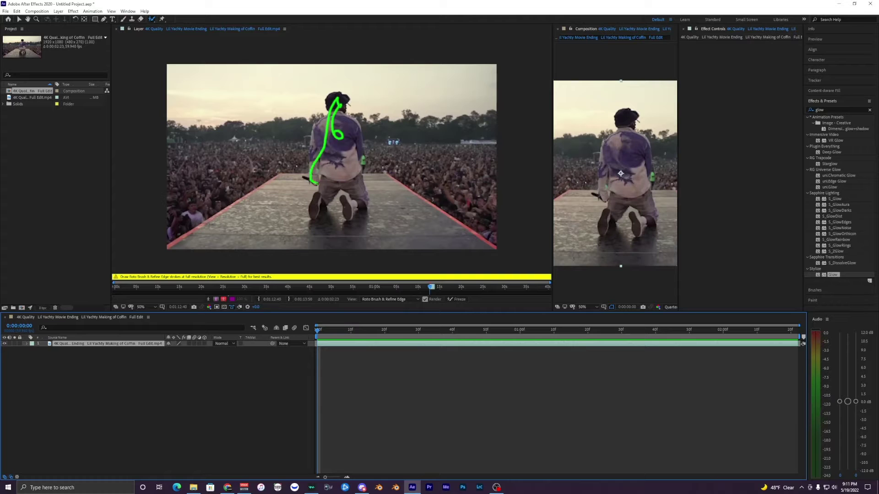
mouse_move(320, 198)
mouse_down()
mouse_move(348, 185)
mouse_move(356, 198)
mouse_move(347, 213)
mouse_move(360, 202)
mouse_move(339, 113)
mouse_up()
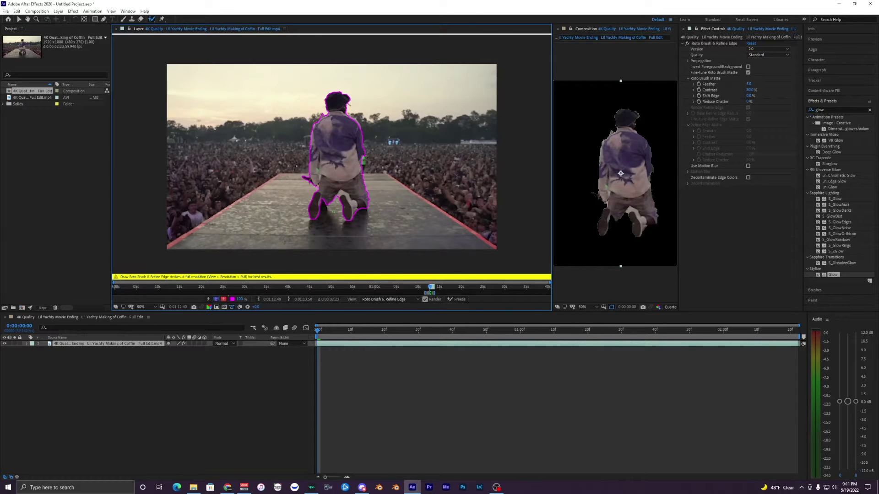
scroll(334, 208, up, 1)
drag(347, 199, 341, 173)
drag(303, 227, 305, 184)
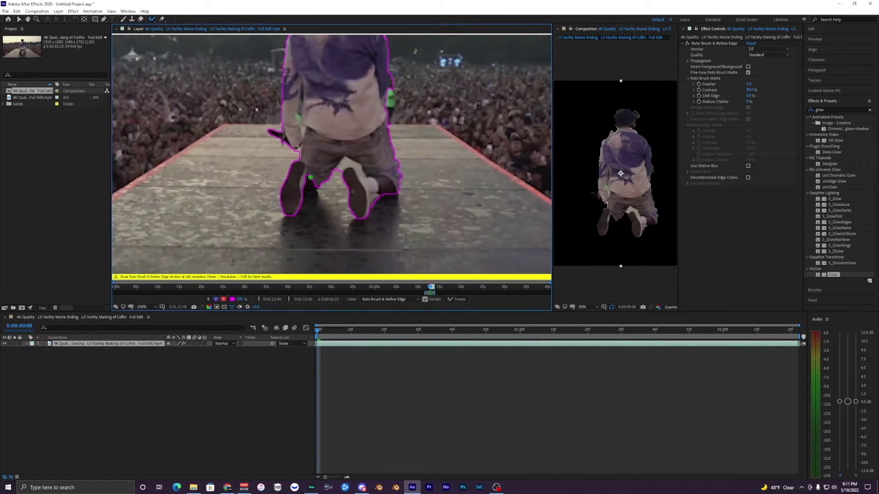
scroll(291, 145, up, 3)
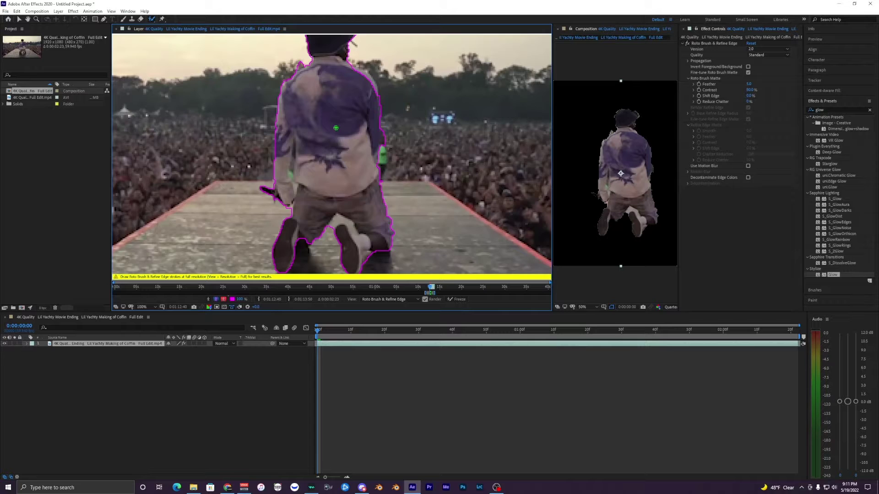
alt+drag(313, 131, 296, 143)
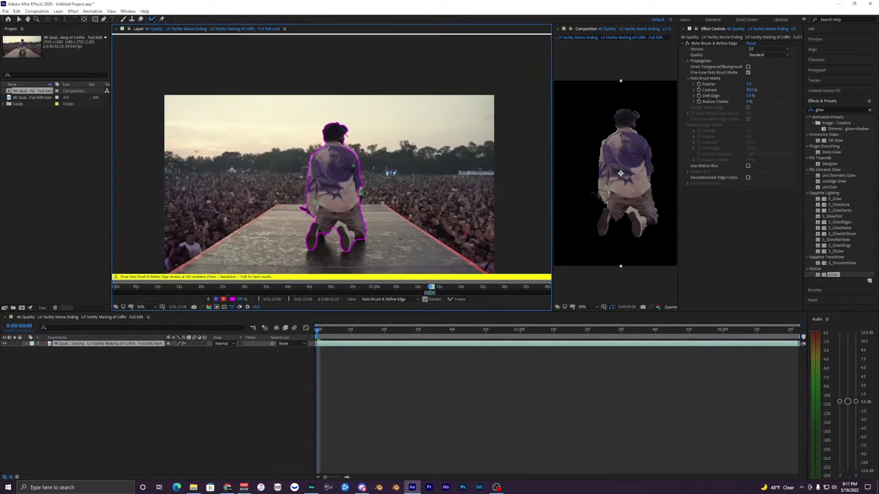
drag(383, 165, 350, 137)
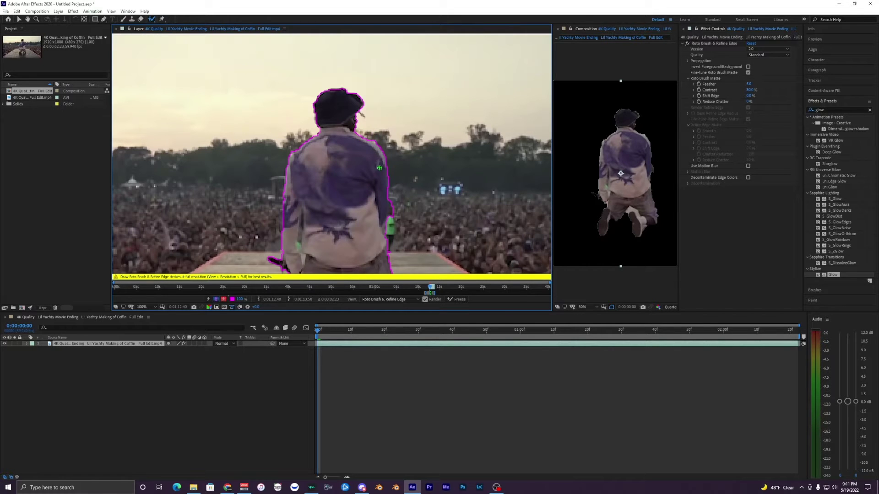
- Set the Roto Brush & Refine Edge quality to Best with version 2.0 selected
click(768, 55)
click(760, 68)
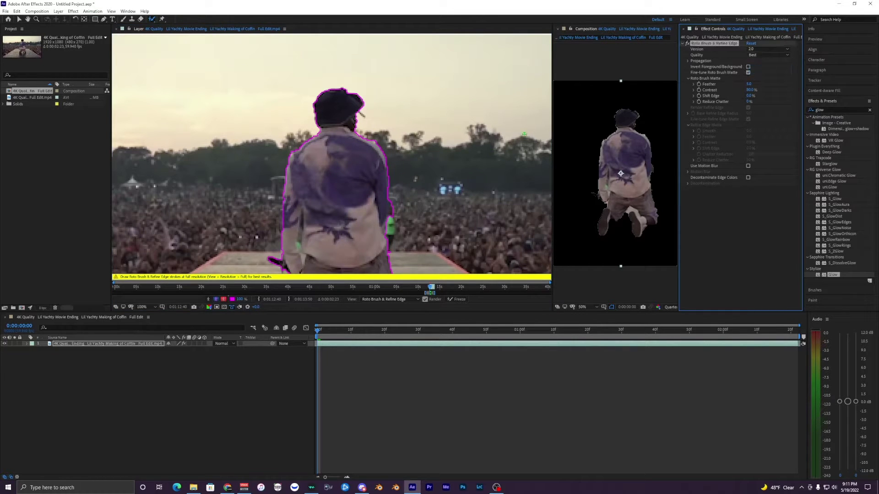
click(758, 55)
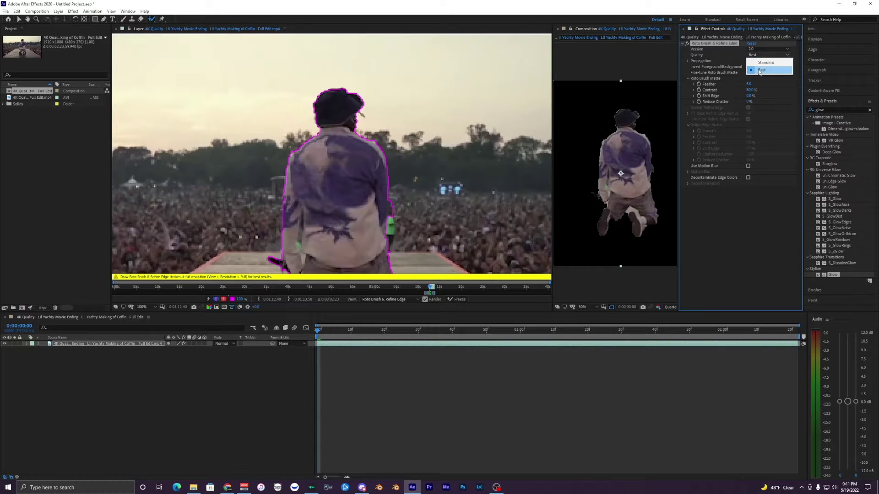
click(760, 68)
click(757, 50)
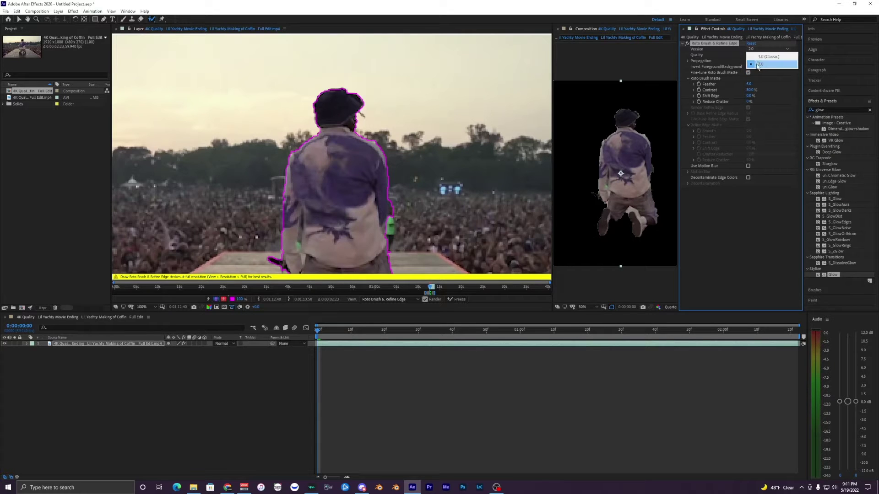
click(757, 65)
- Paint a Roto Brush background stroke over the stage floor beside the performer's right shoe to exclude it from the selection
scroll(354, 209, down, 1)
scroll(354, 208, up, 1)
drag(339, 181, 344, 49)
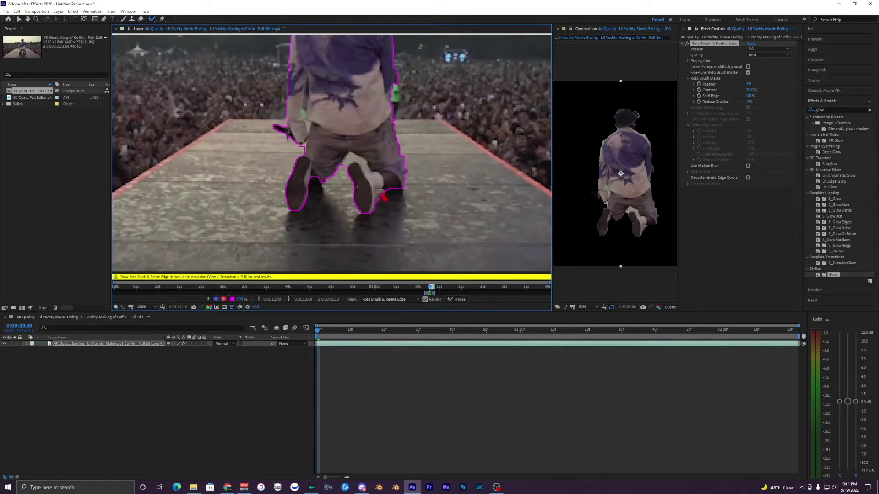
drag(384, 197, 376, 207)
scroll(344, 168, down, 2)
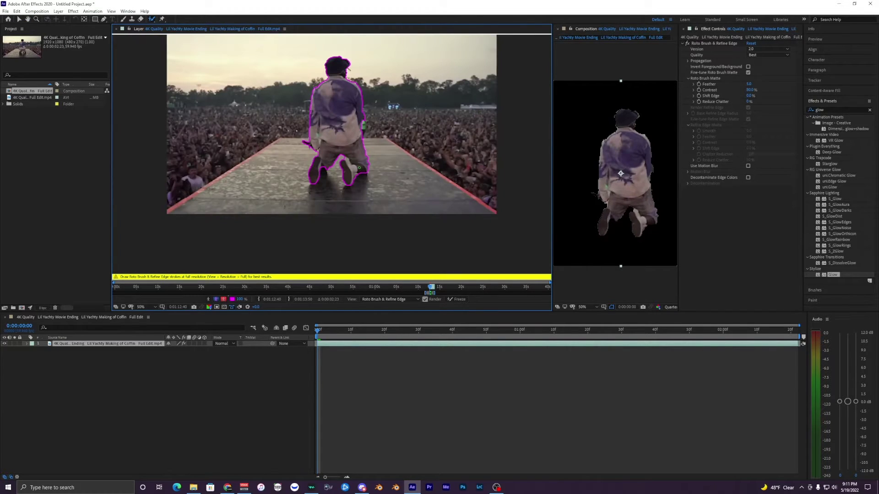
scroll(361, 159, up, 2)
drag(552, 189, 353, 189)
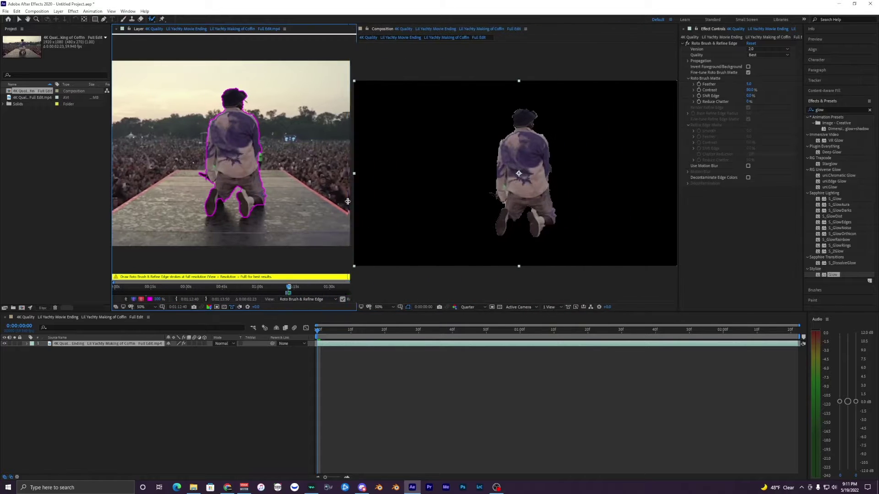
click(469, 307)
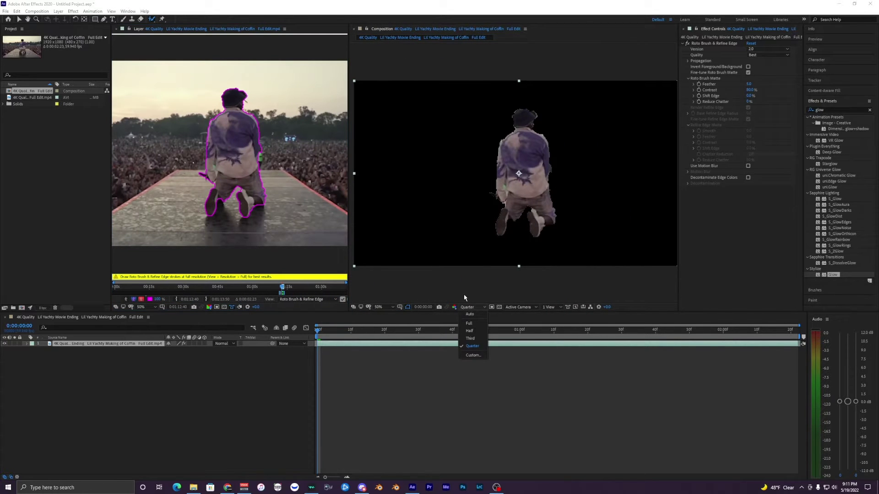
click(348, 208)
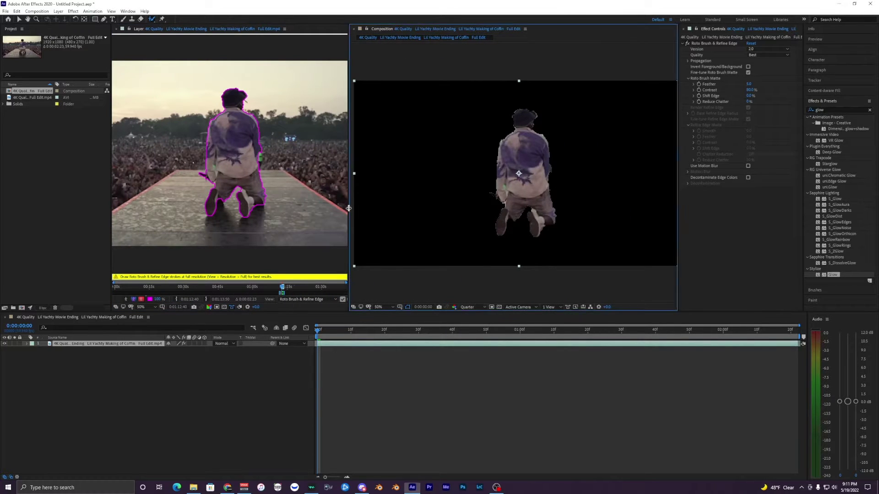
drag(350, 207, 541, 188)
- Paint a Roto Brush foreground stroke over the dark area on the inner side of the performer's left shoe
scroll(354, 168, up, 1)
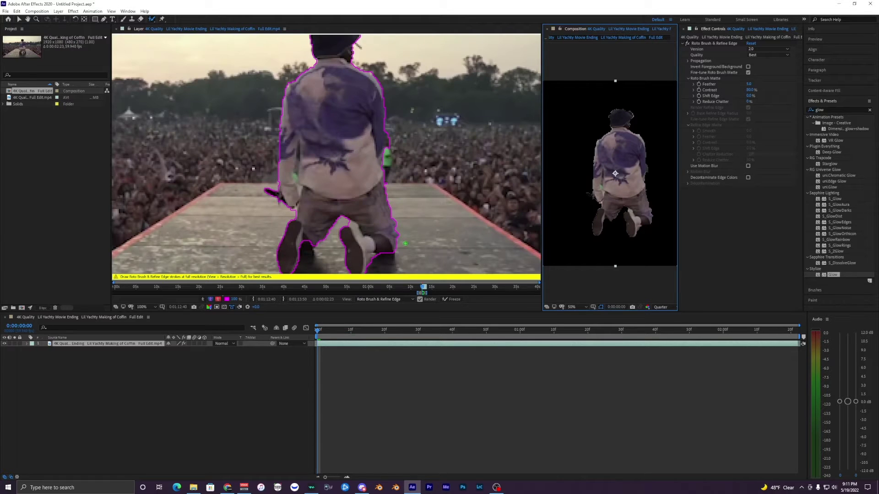
scroll(405, 243, down, 5)
drag(293, 163, 279, 153)
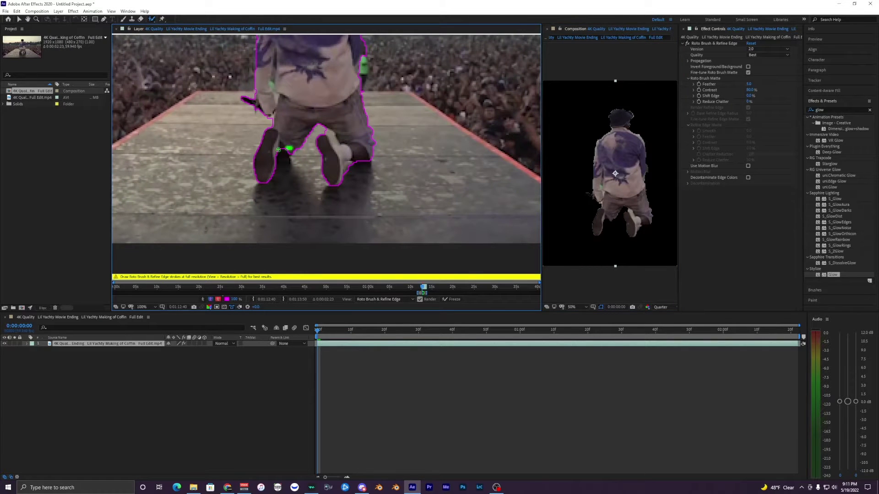
scroll(318, 145, down, 2)
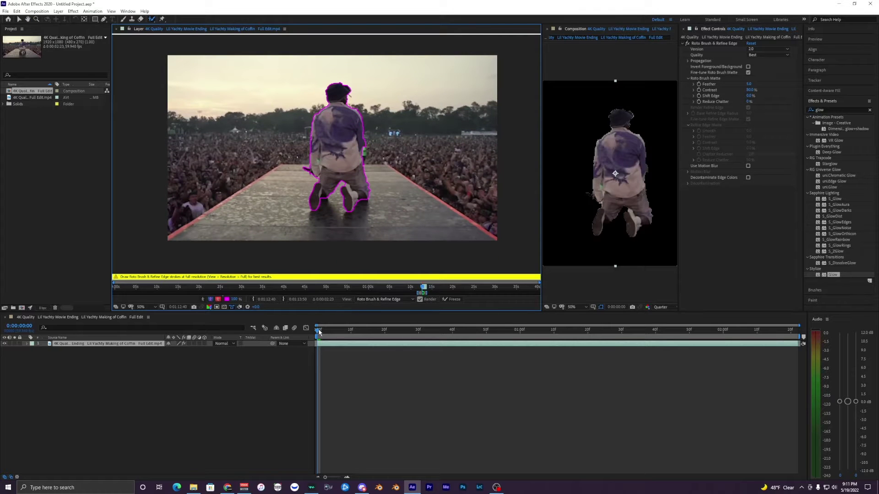
scroll(339, 164, up, 2)
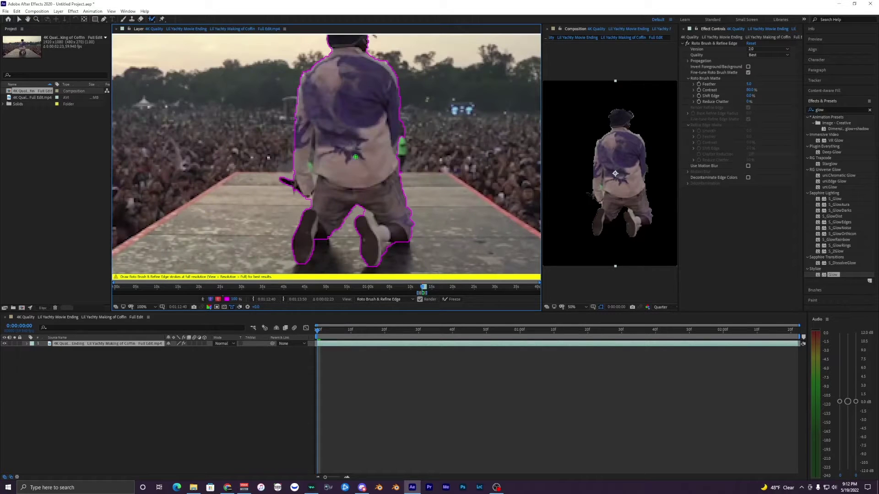
scroll(311, 153, down, 2)
scroll(330, 161, up, 2)
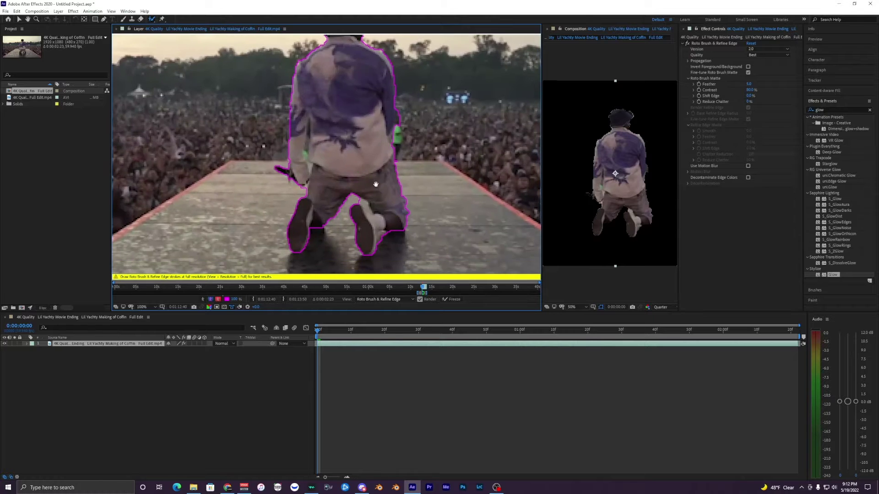
scroll(348, 165, down, 2)
scroll(366, 169, up, 2)
scroll(366, 170, down, 2)
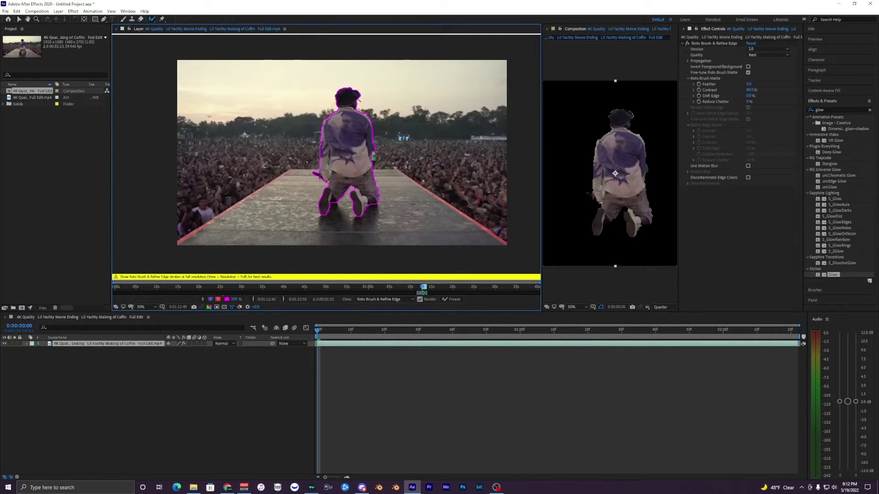
- Propagate the roto selection to 0:00:00:18 and paint the missing parts of the jacket and trousers back in
click(330, 347)
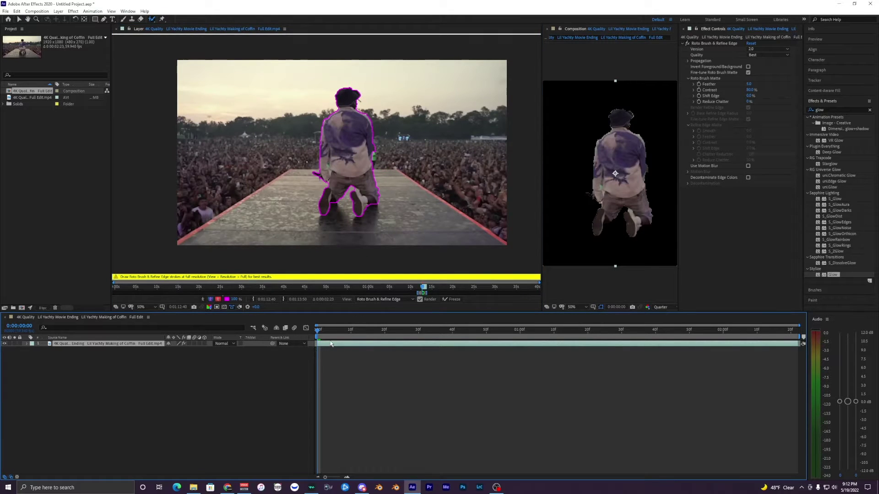
key(space)
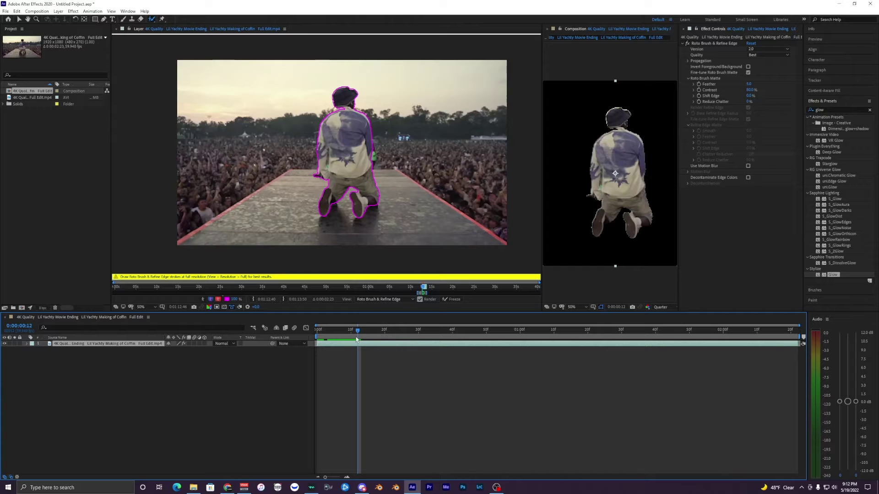
drag(357, 333, 378, 332)
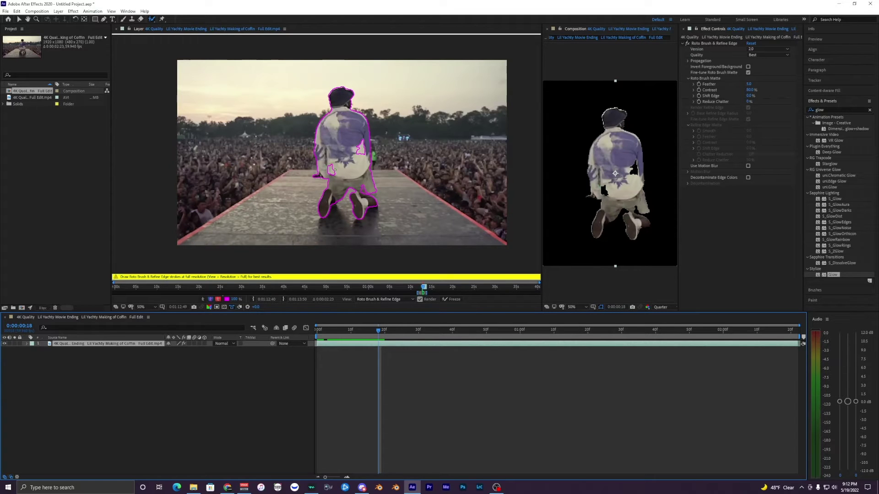
mouse_move(360, 142)
mouse_down()
mouse_move(330, 170)
mouse_move(374, 198)
mouse_up()
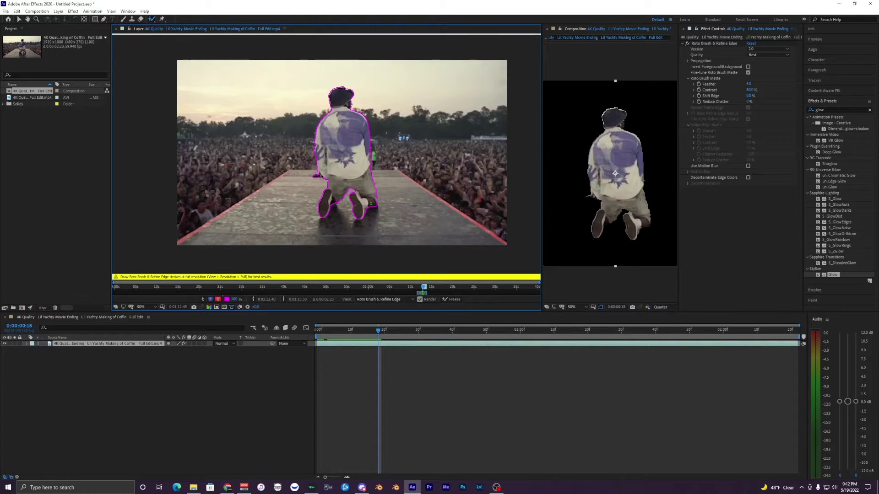
- Step forward through the frames up to 0:00:00:31 to check that the roto outline follows the performer
key(Page_Down)
key(Page_Down)
key(Page_Down)
key(Page_Down)
key(Page_Down)
key(Page_Down)
key(Page_Down)
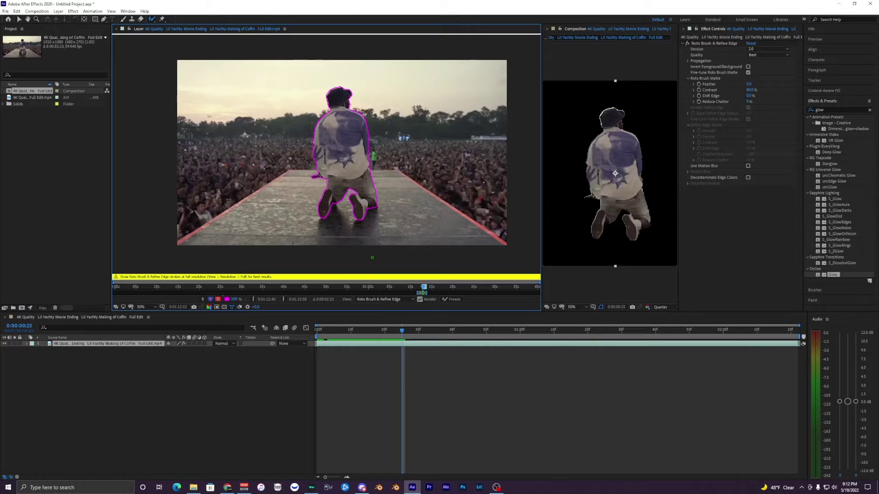
key(Page_Down)
key(Page_Down)
key(Page_Down)
key(Page_Down)
key(Page_Down)
key(Page_Down)
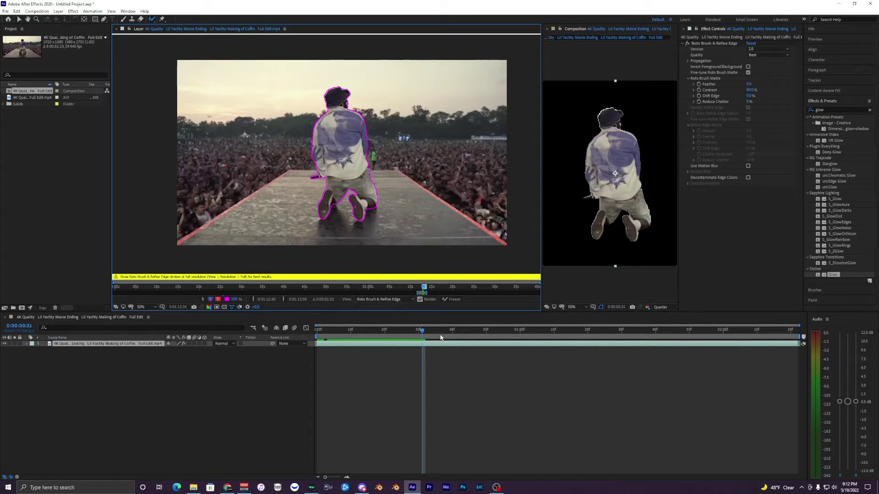
- Return to the first frame and freeze the Roto Brush propagation for the clip
key(Page_Up)
key(Page_Up)
key(Page_Up)
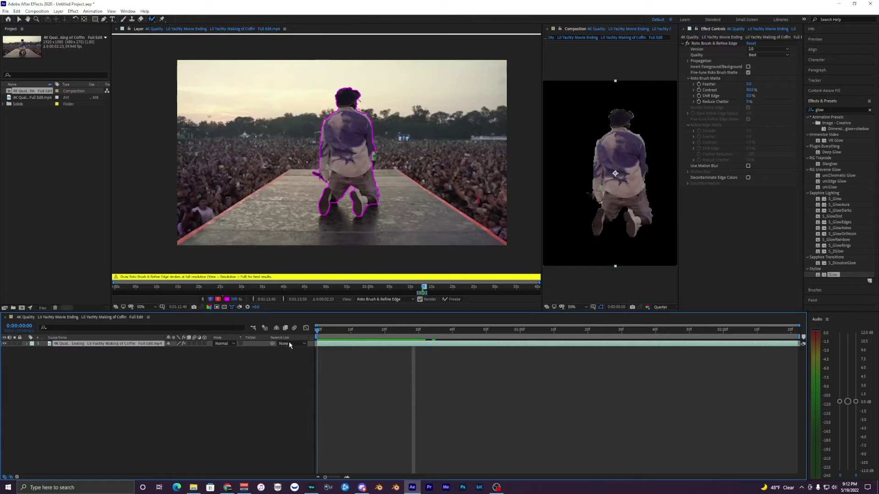
key(Home)
click(453, 300)
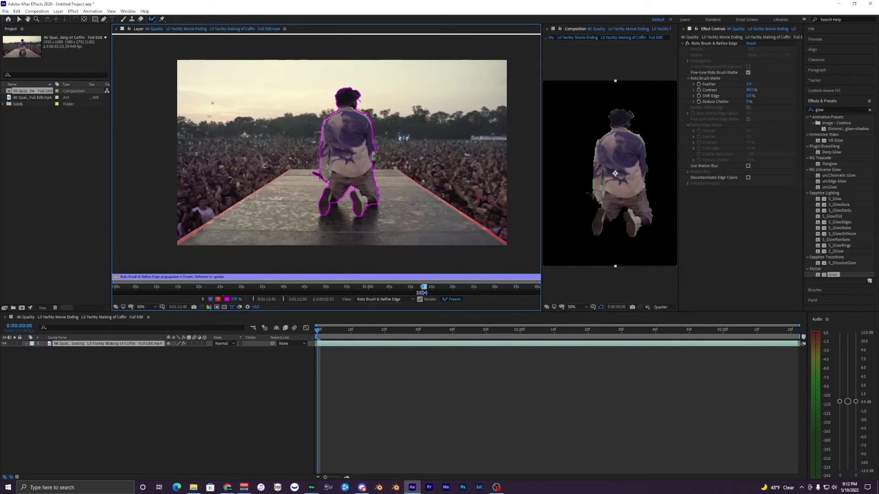
- Return to the composition view with the Selection tool and duplicate the roto-brushed clip layer twice
click(116, 29)
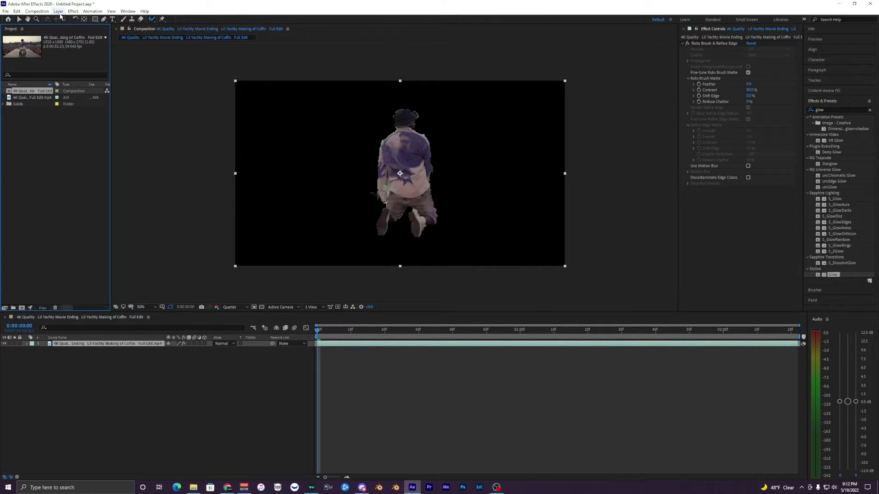
click(19, 20)
click(383, 362)
click(346, 344)
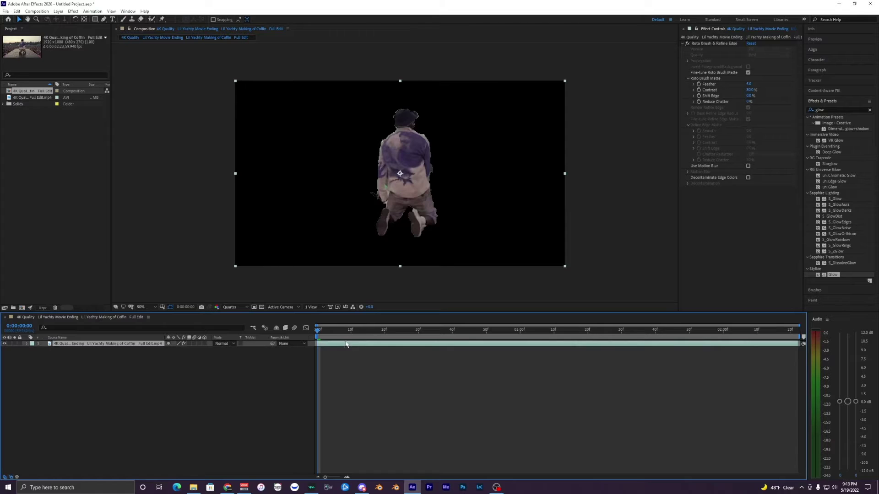
key(ctrl+d)
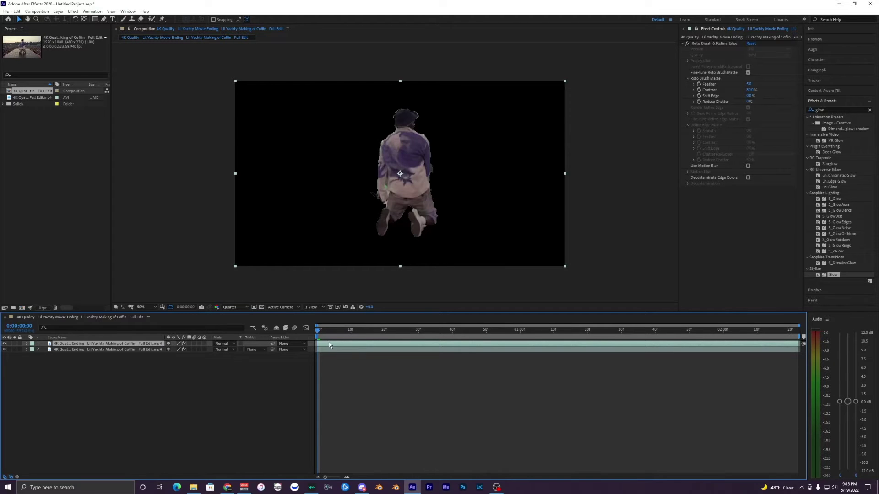
key(ctrl+d)
- Remove the Roto Brush & Refine Edge effect from the lowest of the three clip layers
click(331, 350)
click(331, 345)
click(331, 356)
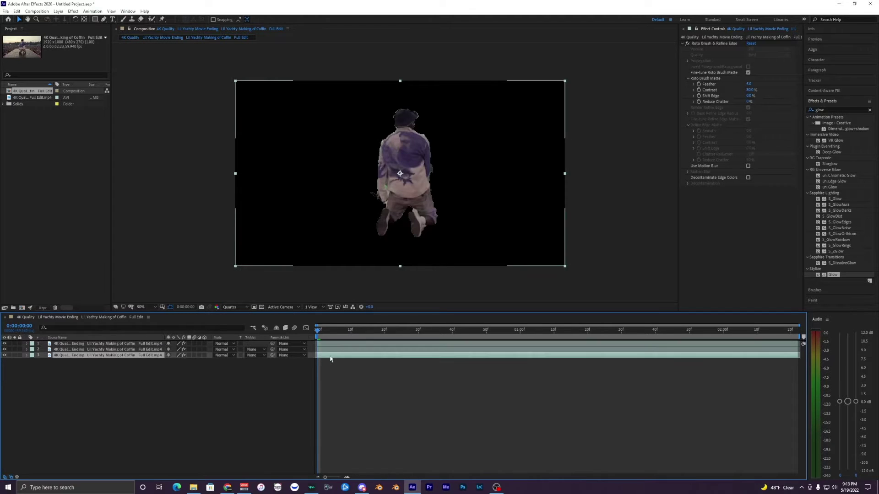
click(331, 350)
click(332, 356)
click(714, 43)
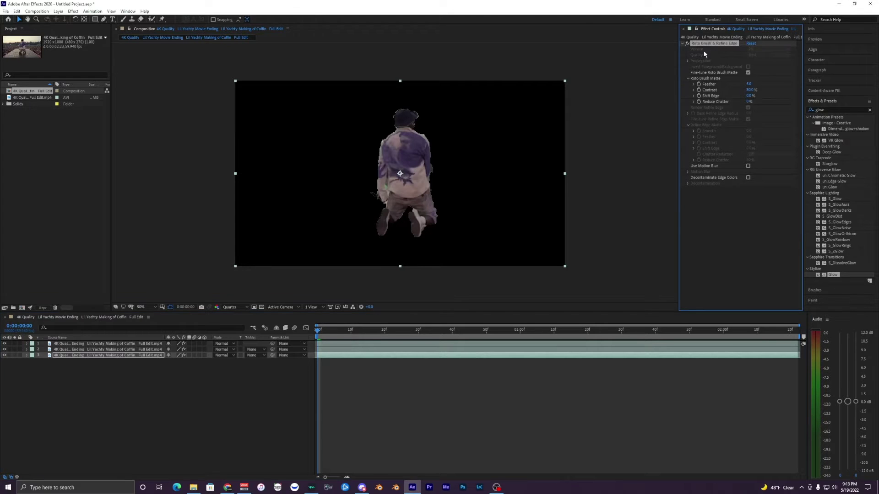
key(Delete)
- Find the CC Ball Action effect and apply it to the middle clip layer
click(329, 351)
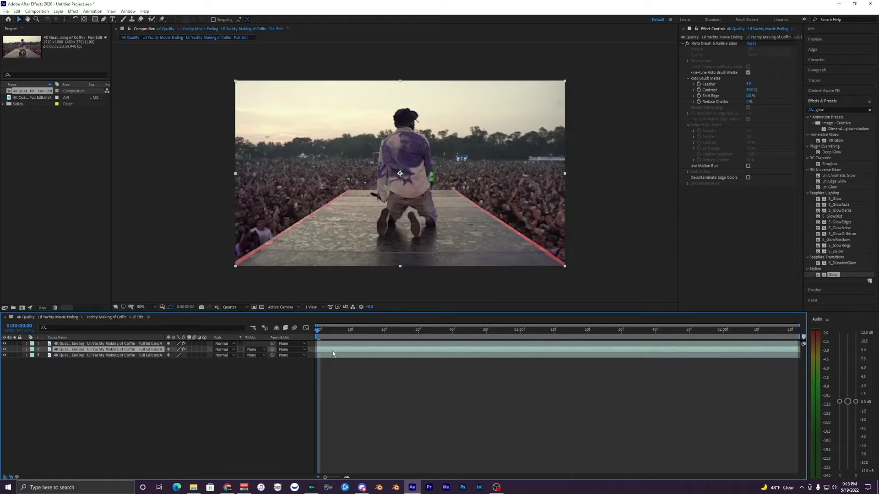
click(842, 110)
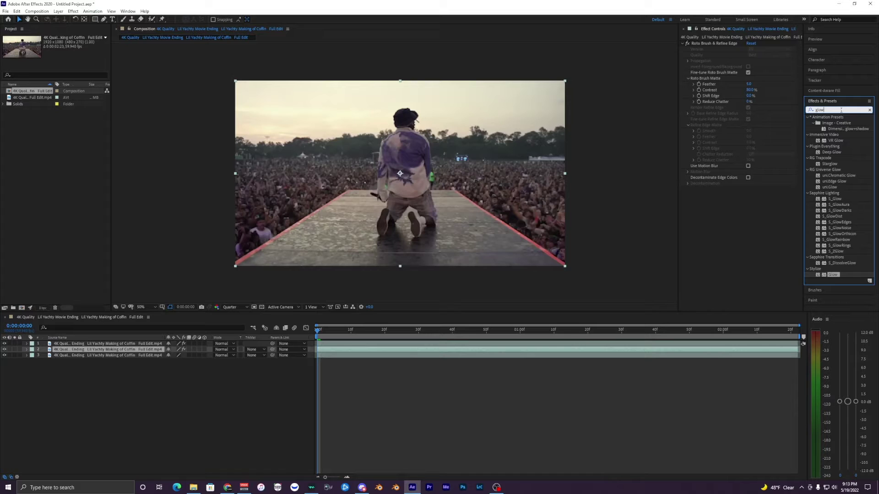
click(840, 110)
text(cc ba)
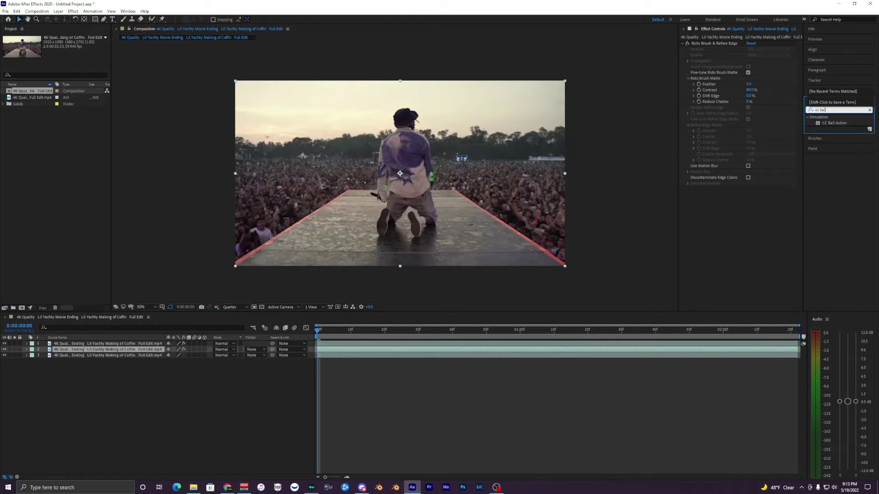
text(l)
drag(834, 123, 351, 350)
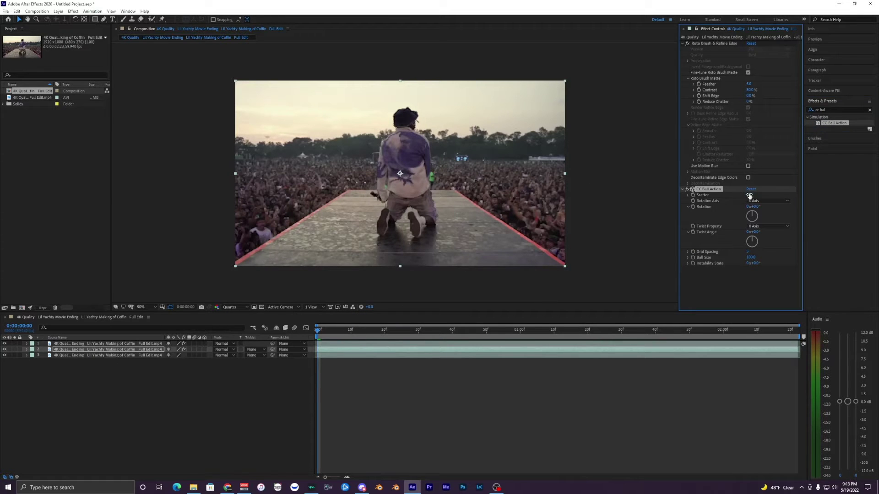
- Set a CC Ball Action Scatter keyframe of 0 at the first frame
mouse_move(749, 195)
mouse_down()
mouse_move(808, 189)
mouse_move(749, 196)
mouse_up()
click(749, 195)
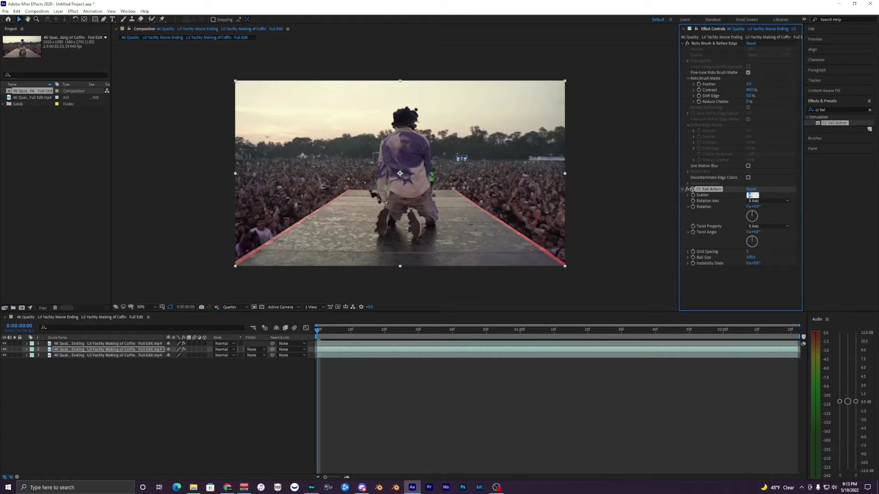
key(Return)
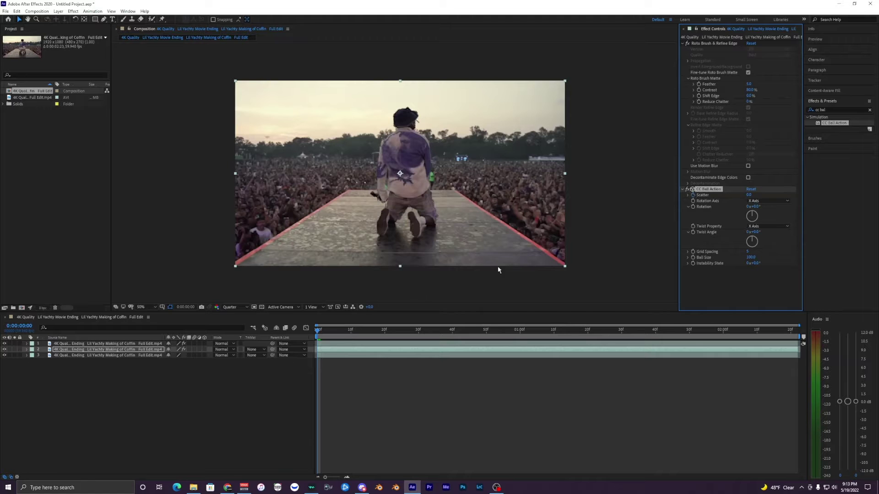
- Set Scatter to 170 at 0:00:02:21, and play the clip from the first frame to check the animation
key(space)
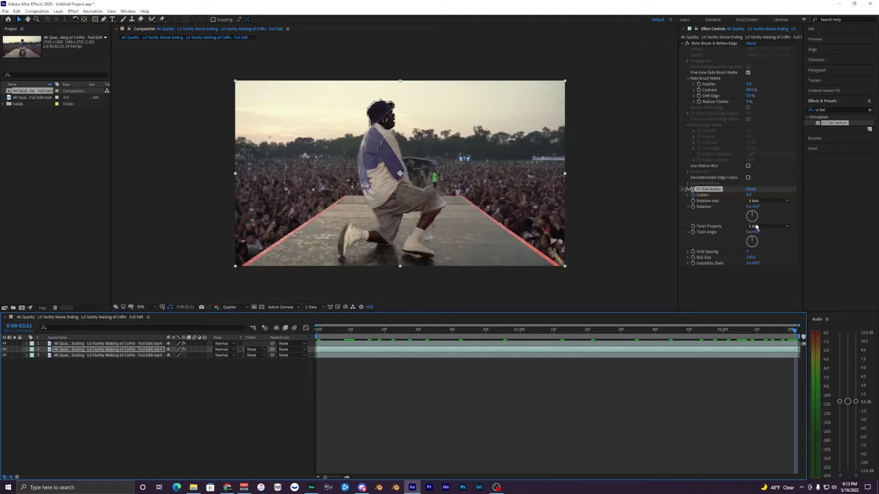
drag(747, 195, 805, 194)
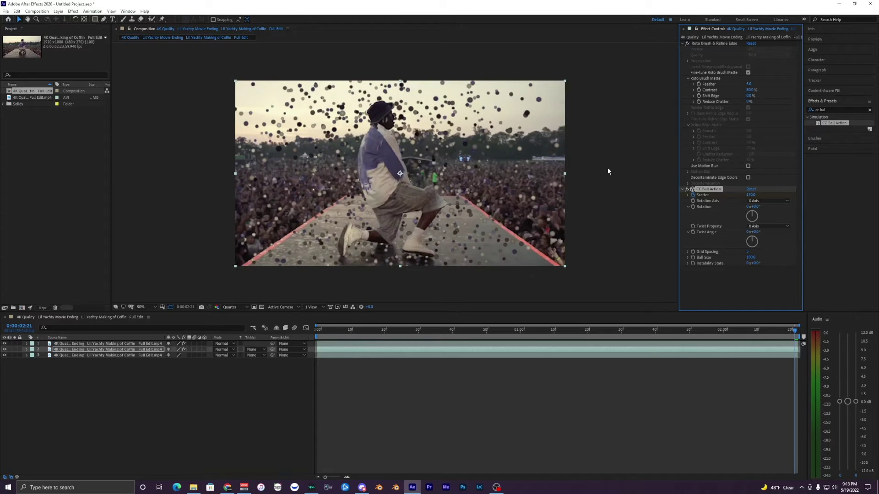
key(period)
drag(392, 109, 405, 148)
key(comma)
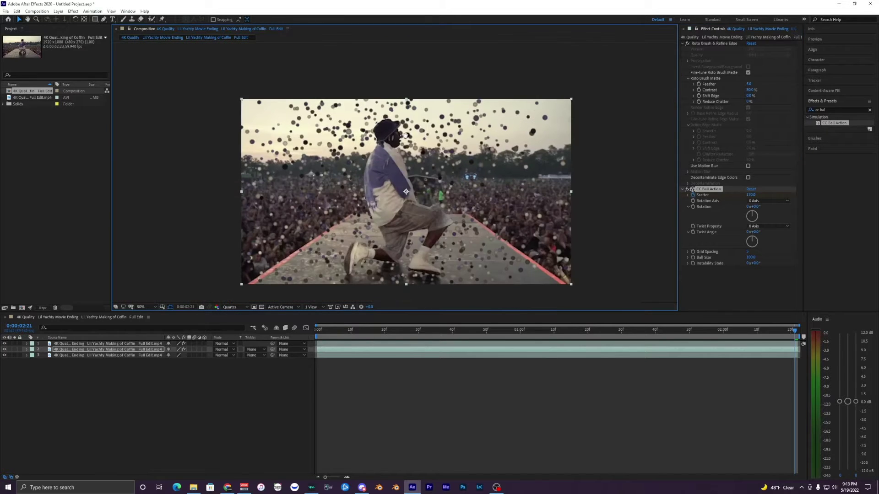
drag(755, 334, 202, 340)
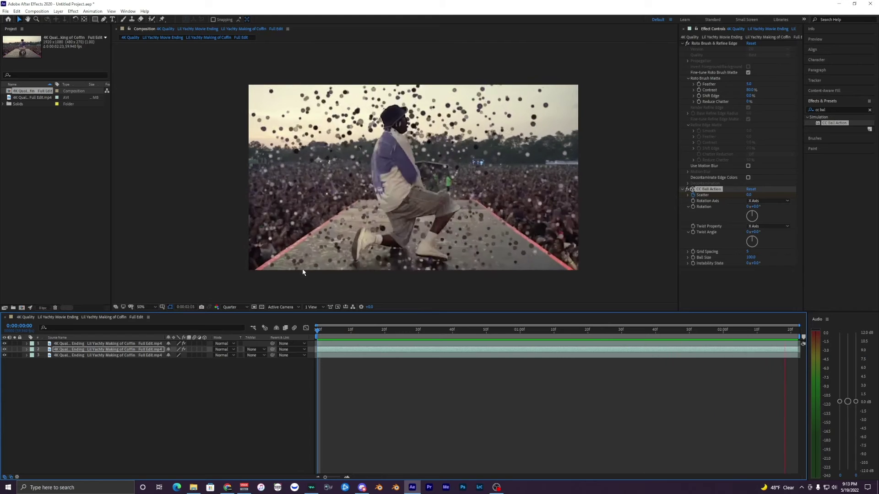
click(384, 370)
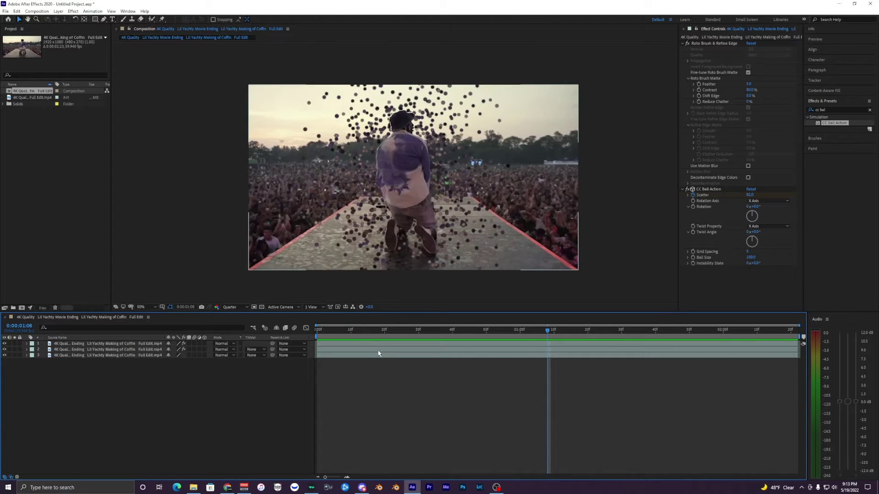
- Reveal the middle layer's Scatter keyframes and apply Easy Ease to both
click(378, 350)
key(u)
drag(797, 358, 312, 366)
key(F9)
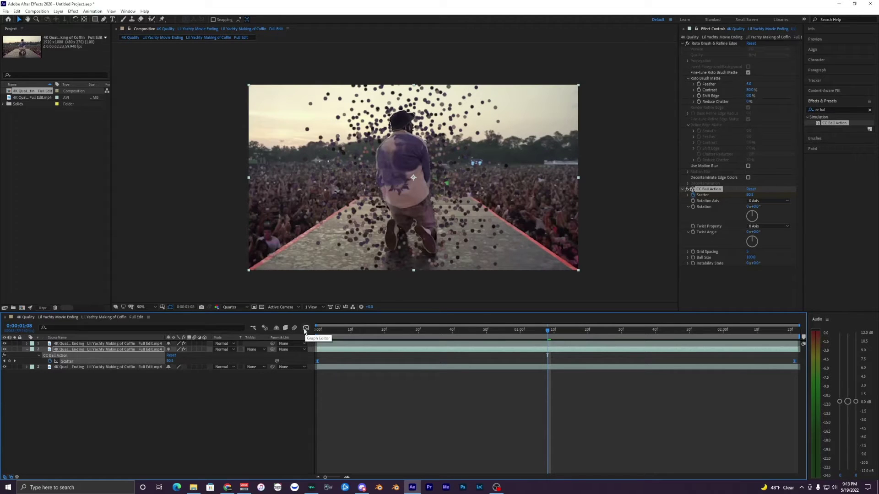
- Reshape the first Scatter keyframe's ease handle in the value graph to rise steeply, and preview the faster start
click(306, 329)
click(318, 454)
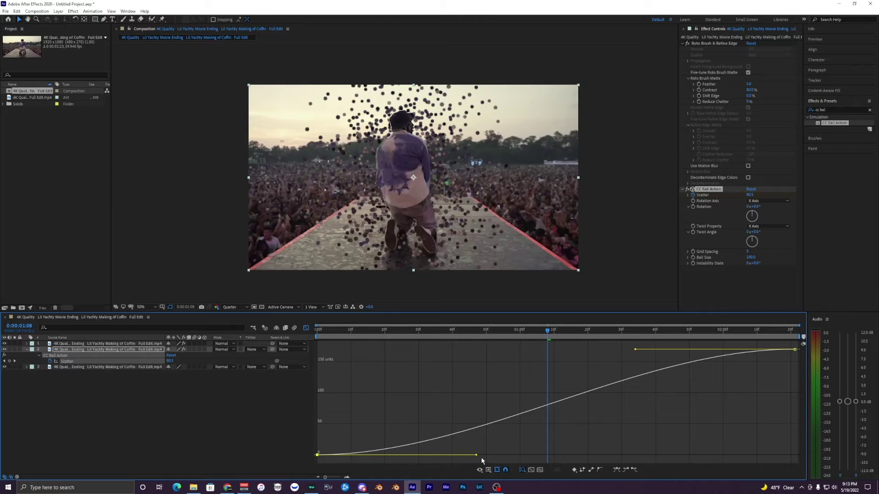
drag(468, 454, 295, 402)
key(space)
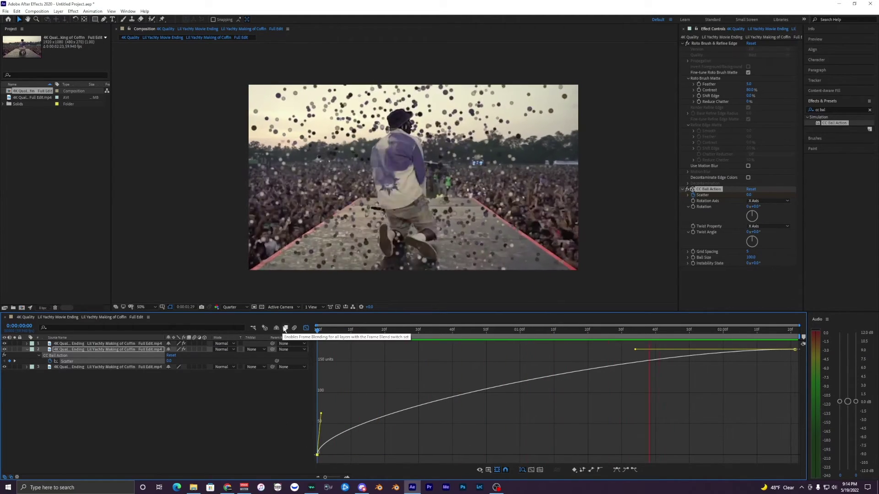
mouse_move(323, 411)
mouse_down()
mouse_move(313, 425)
mouse_move(311, 412)
mouse_up()
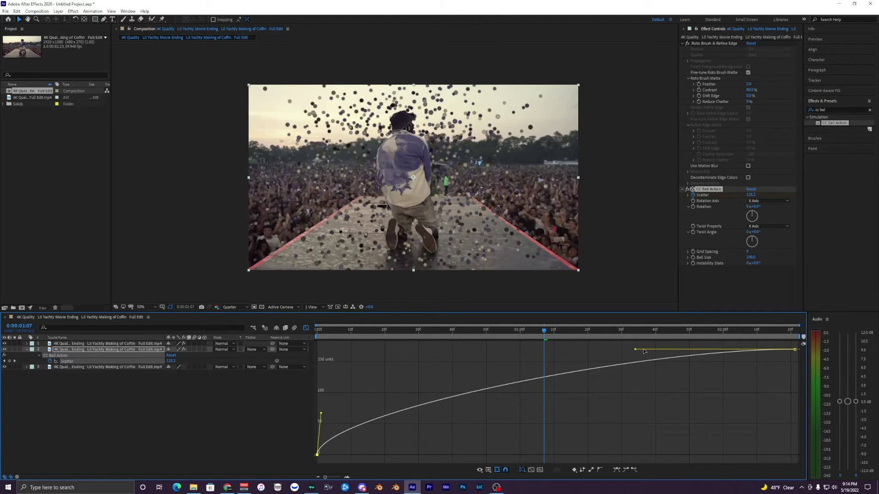
- Pull the last Scatter keyframe's ease handle steeply downward so the curve accelerates at the end, and close the graph
drag(644, 351, 702, 355)
key(space)
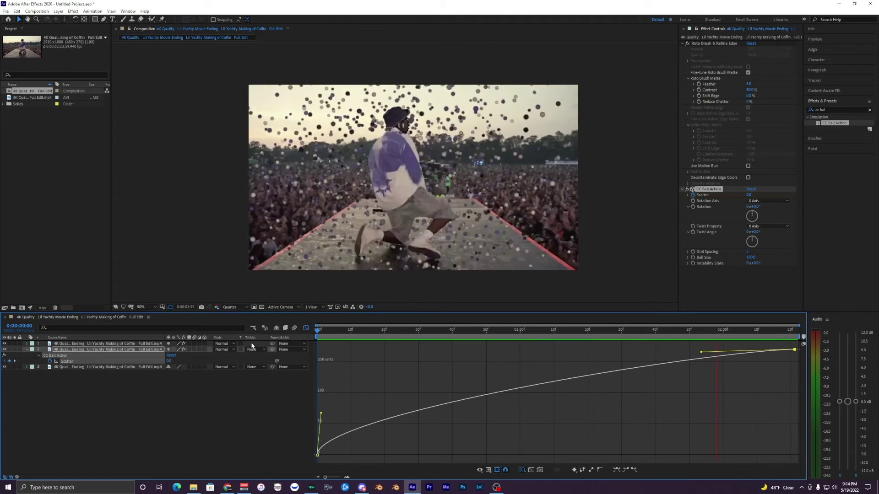
key(space)
drag(702, 353, 790, 415)
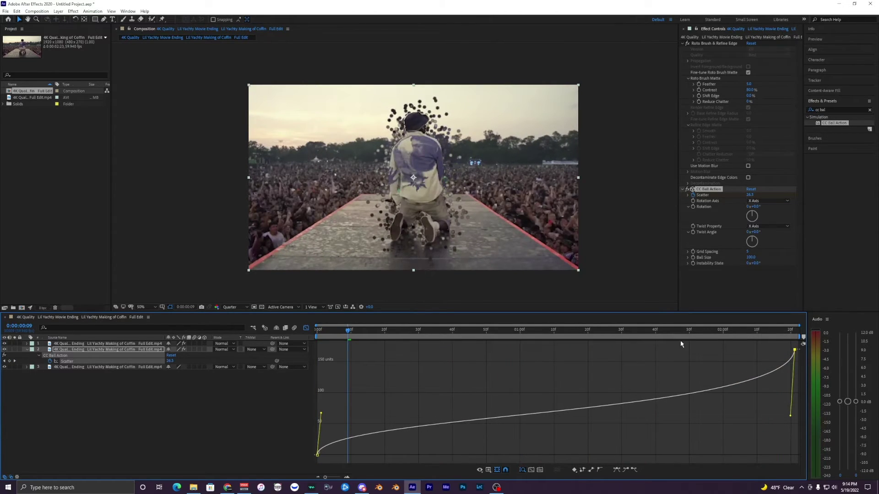
key(space)
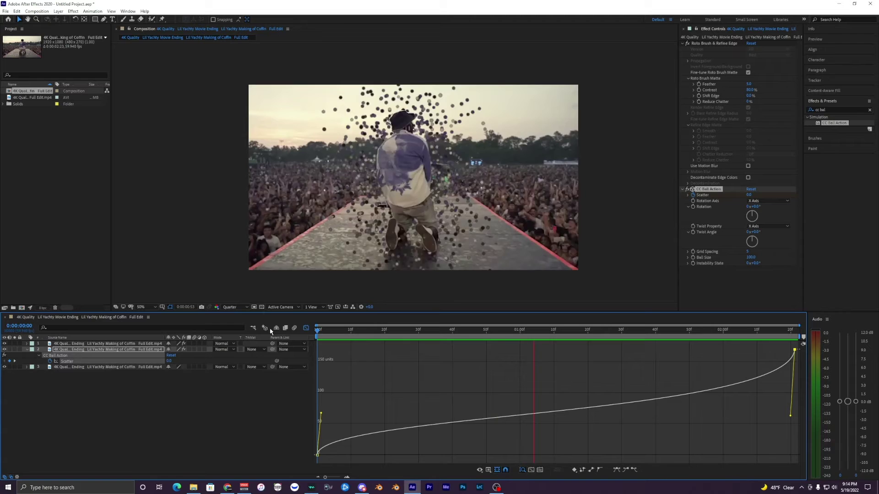
click(306, 327)
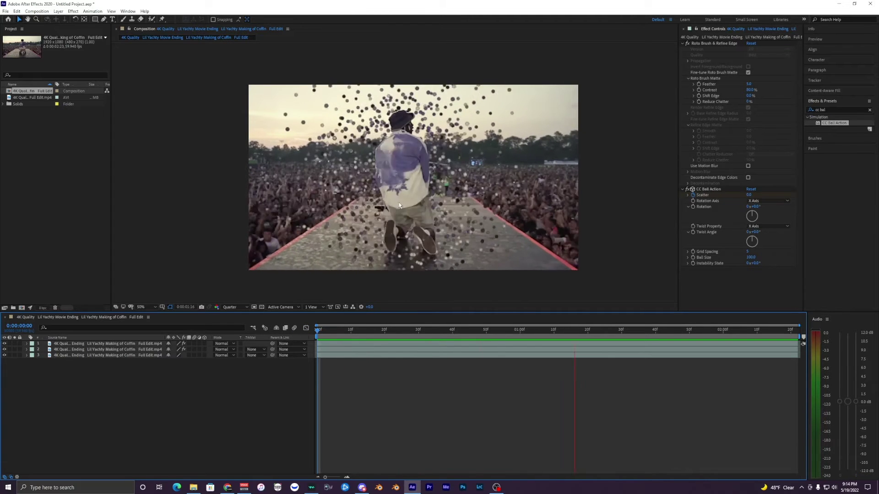
click(349, 344)
click(357, 350)
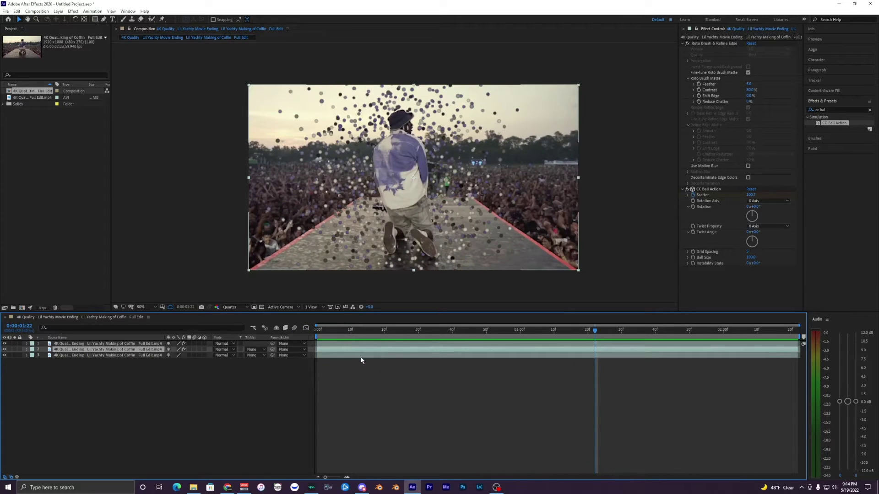
click(360, 355)
click(357, 343)
click(355, 349)
click(360, 356)
click(357, 343)
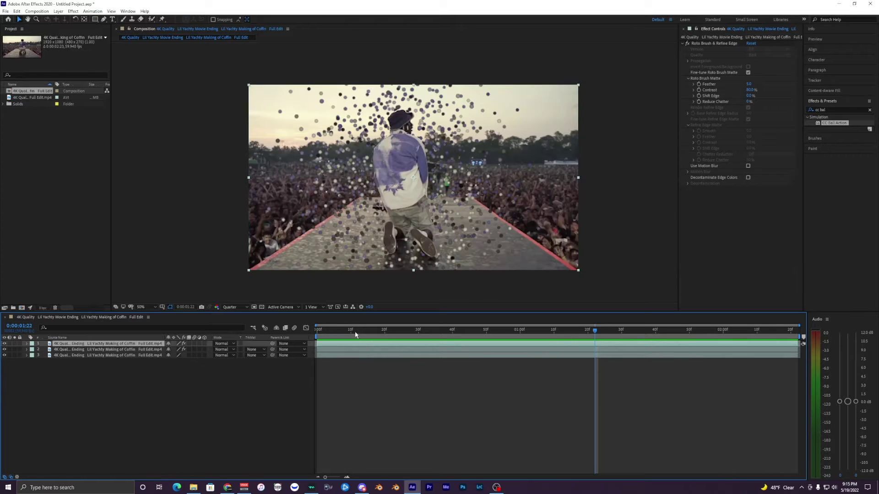
- Play the composition from several points to review the ball scatter animation, and park the playhead at 0:00:00:10
drag(355, 332, 263, 328)
key(space)
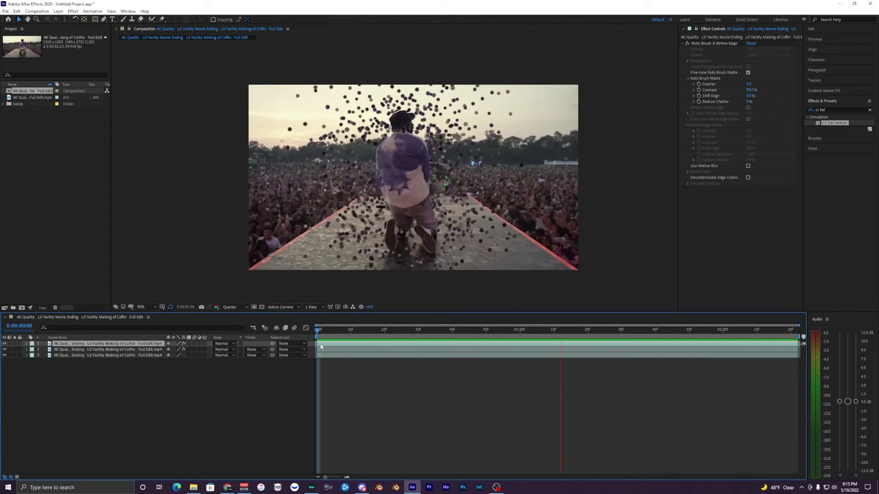
key(space)
drag(320, 335, 416, 333)
key(space)
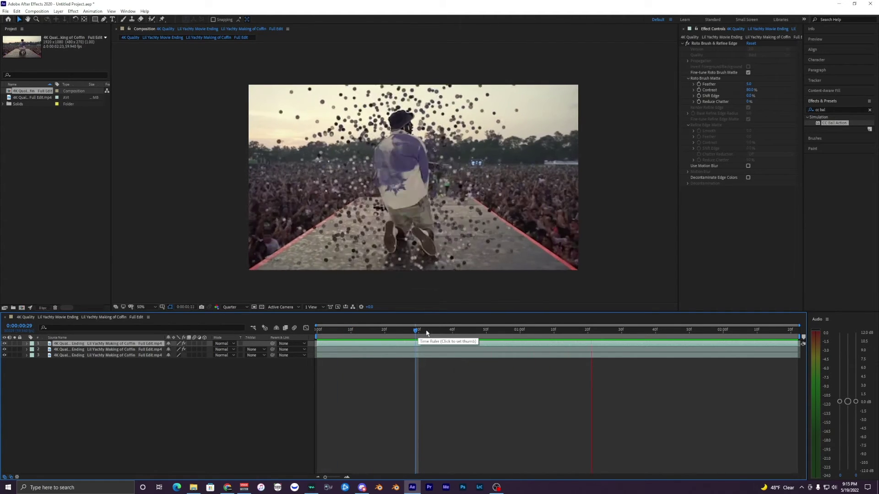
key(space)
key(space)
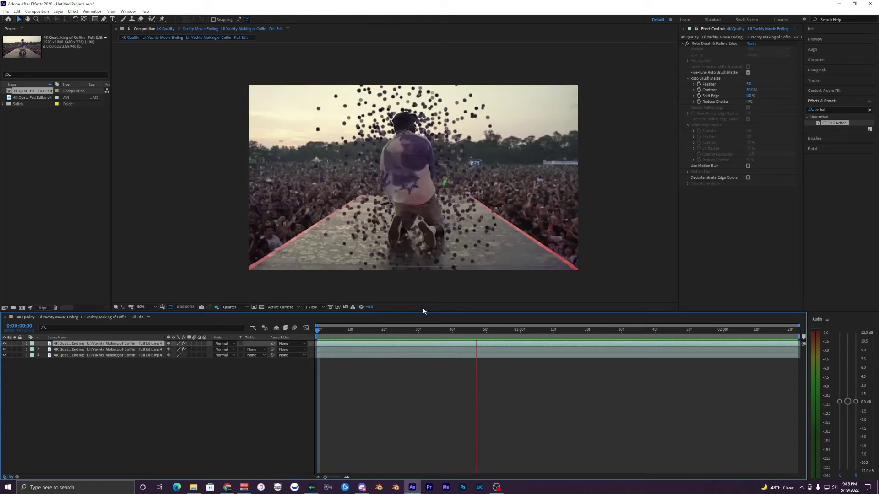
key(space)
click(350, 332)
- Clear the effects search and select the topmost clip layer
click(869, 110)
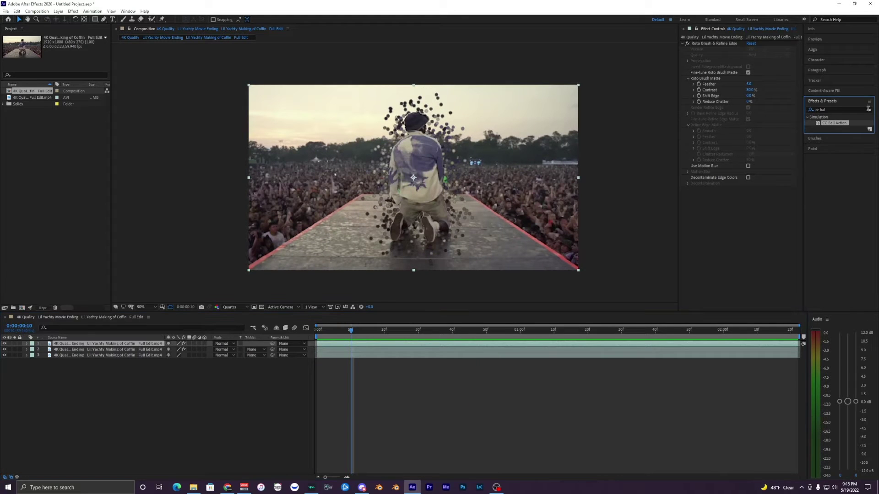
click(405, 392)
click(361, 350)
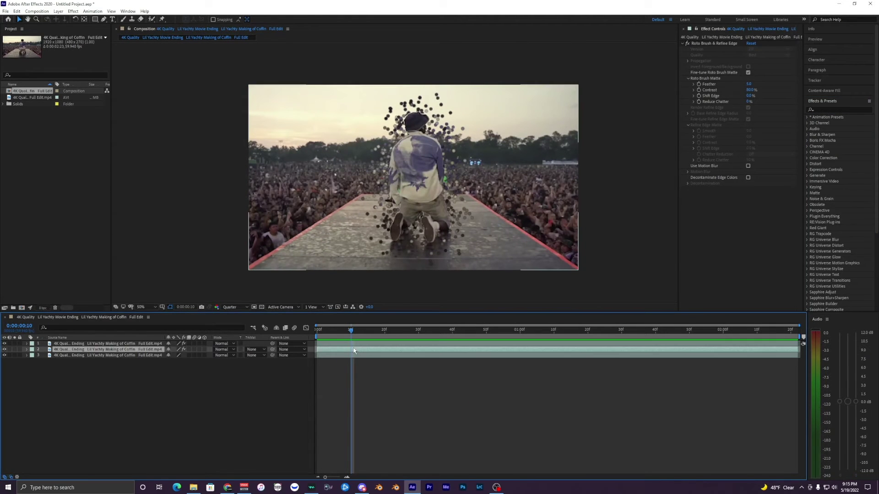
click(359, 344)
click(353, 349)
click(353, 343)
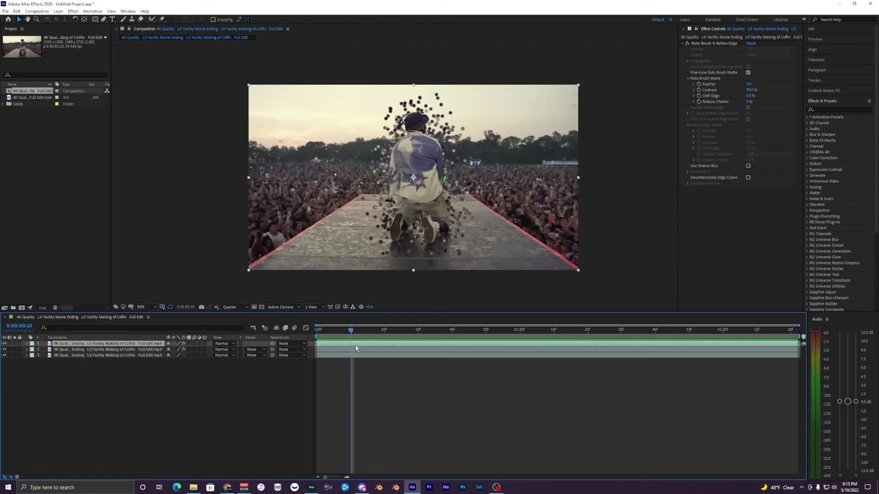
key(ctrl+z)
- Add a new adjustment layer above the clip layers and apply the Trapcode Shine effect to it
click(58, 11)
mouse_move(66, 19)
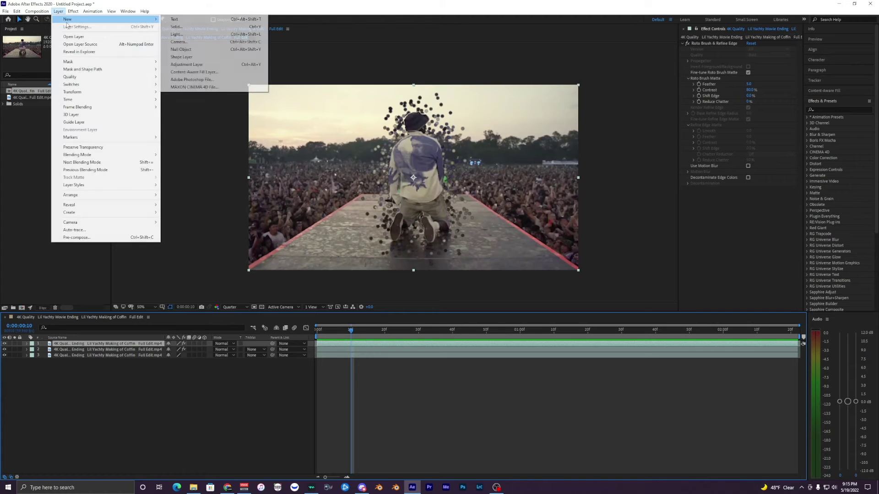
click(192, 65)
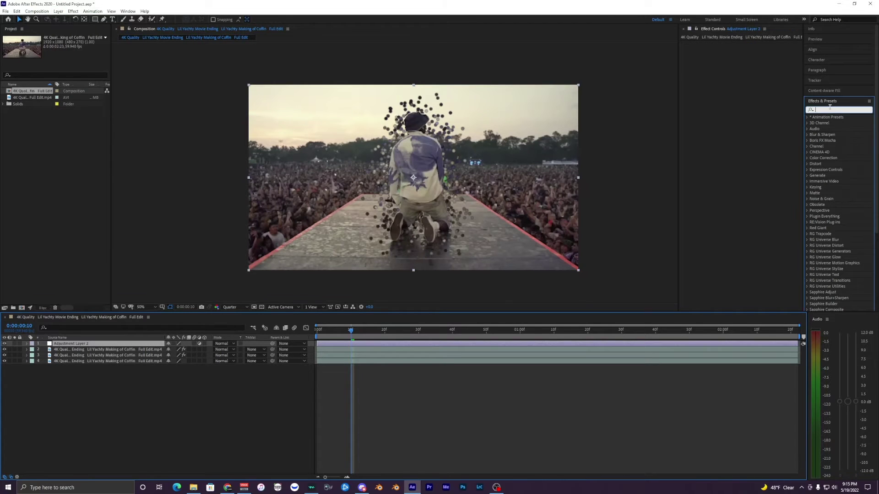
text(shine)
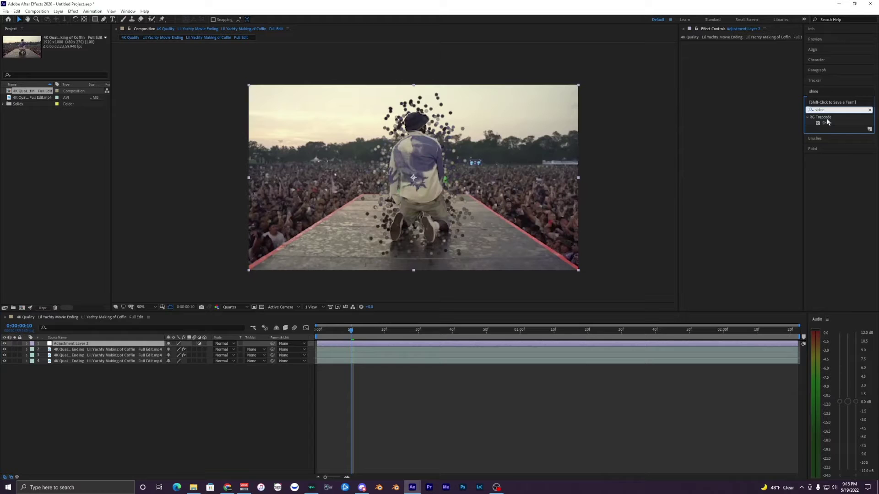
drag(827, 121, 377, 343)
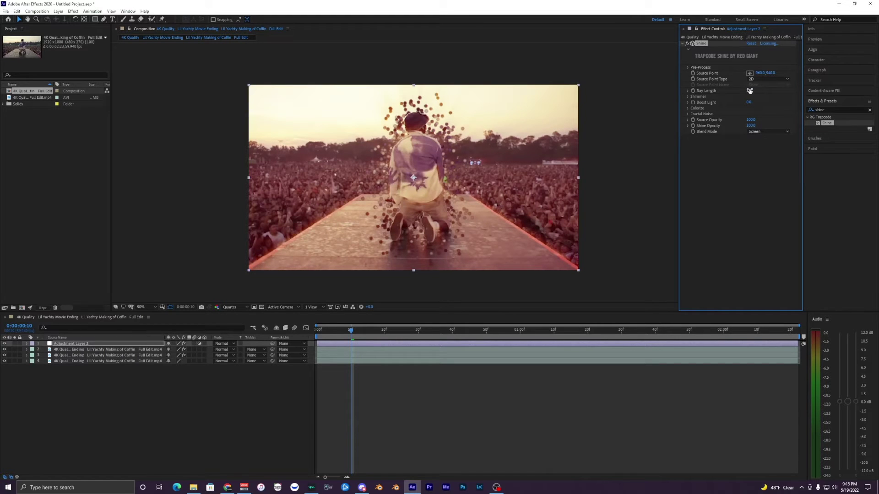
- Set the Shine effect's Colorize option to None
click(687, 109)
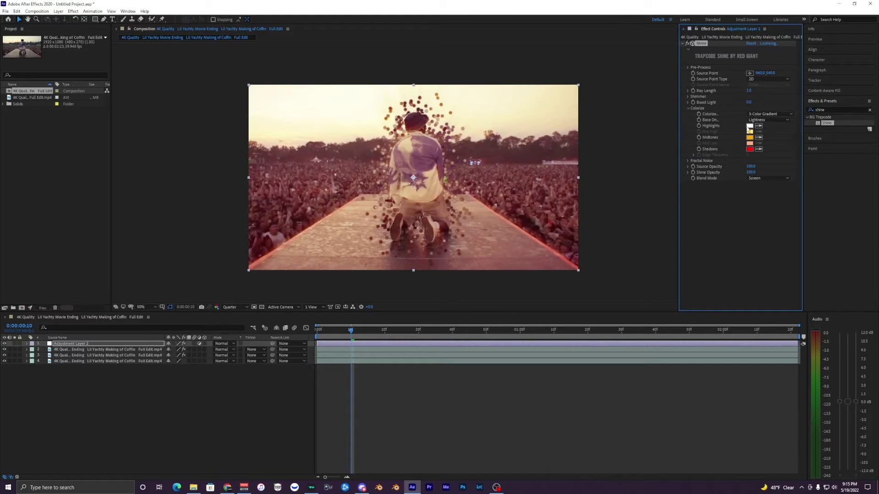
click(763, 114)
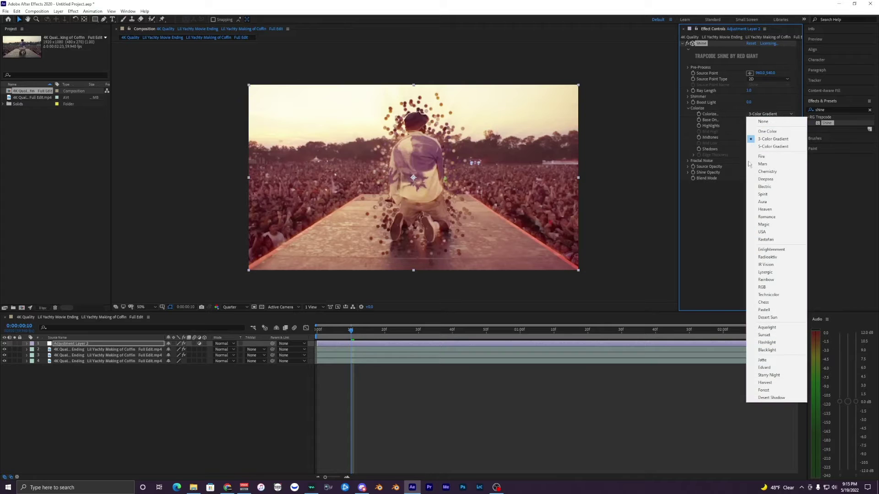
click(762, 122)
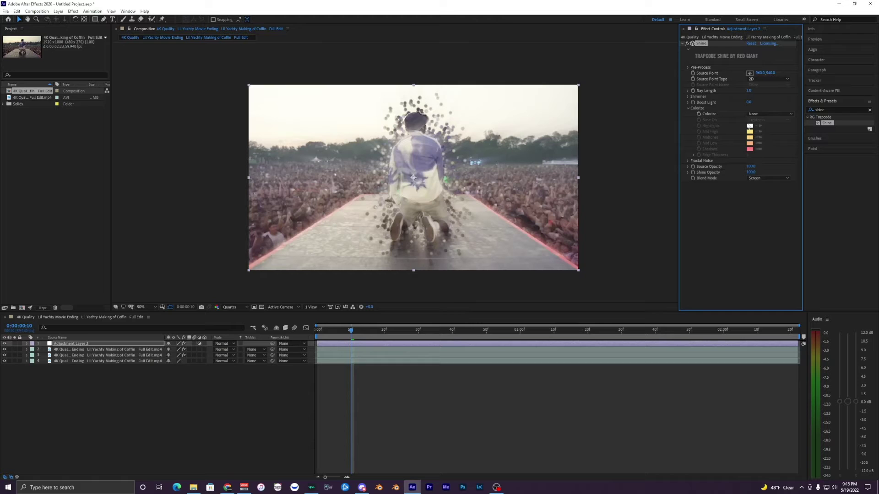
- Try the One Color, Romance and Aura presets for Shine's Colorize option, and return it to None
click(764, 114)
click(761, 132)
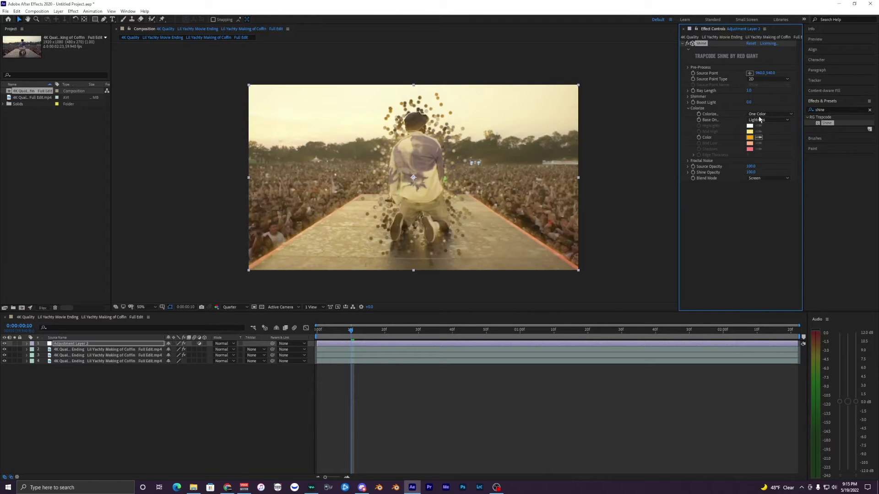
click(759, 115)
click(755, 122)
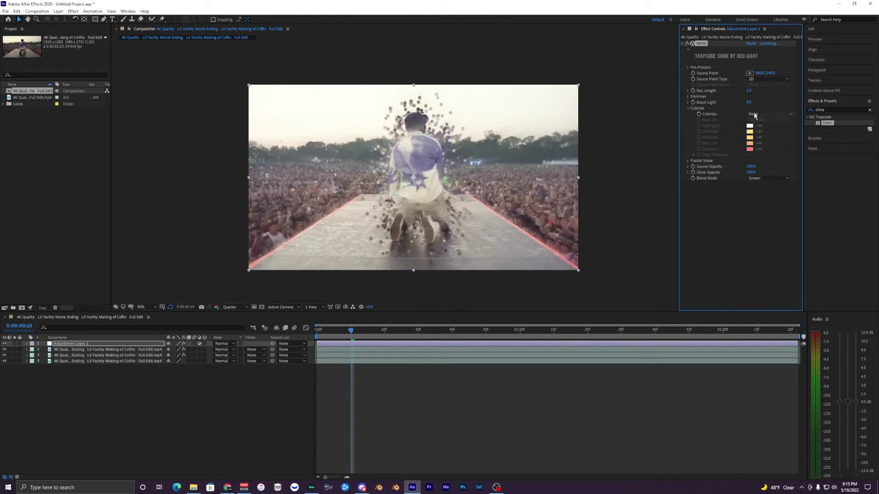
click(755, 116)
click(755, 153)
click(764, 114)
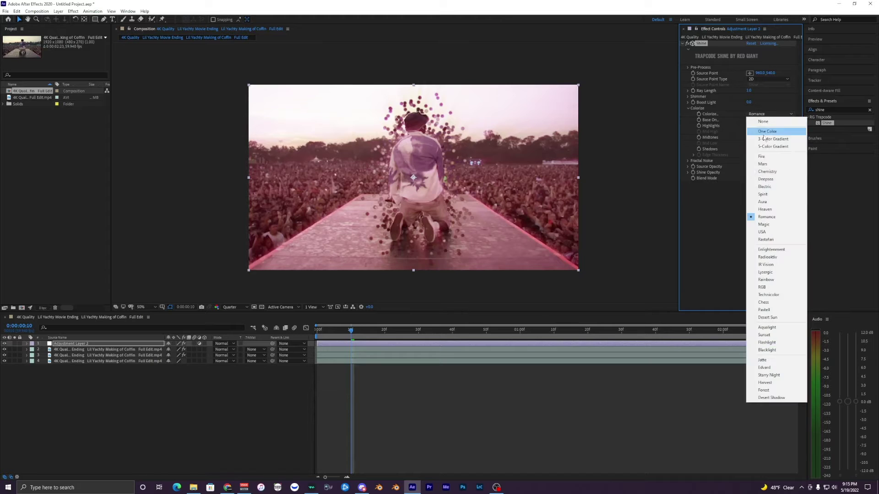
click(762, 202)
click(761, 114)
click(755, 118)
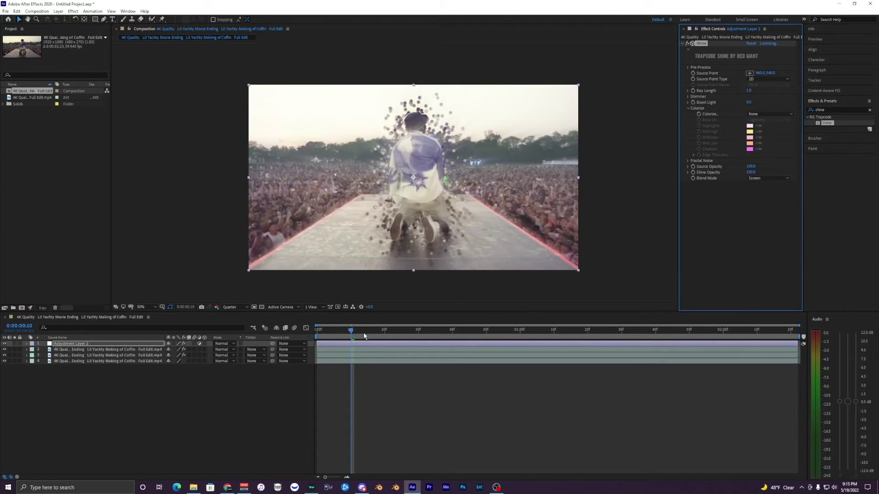
- Play the composition from the start to review the Shine look over the scattering balls
click(282, 335)
key(Home)
key(space)
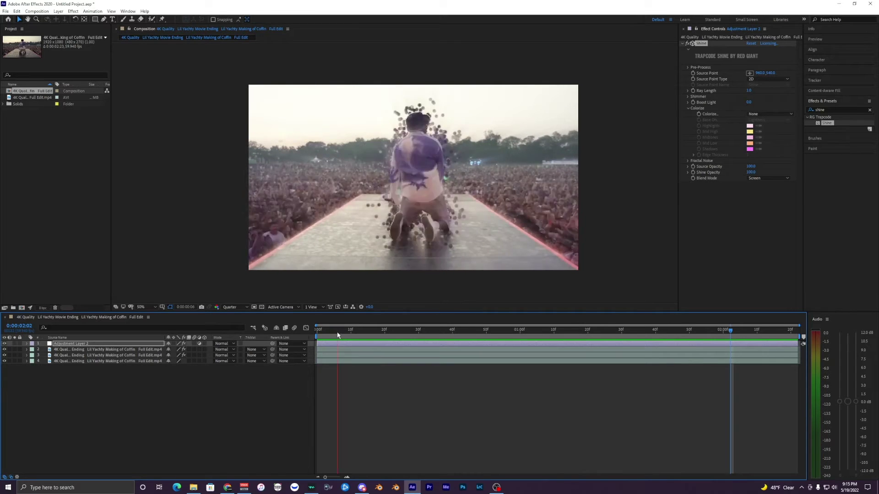
key(space)
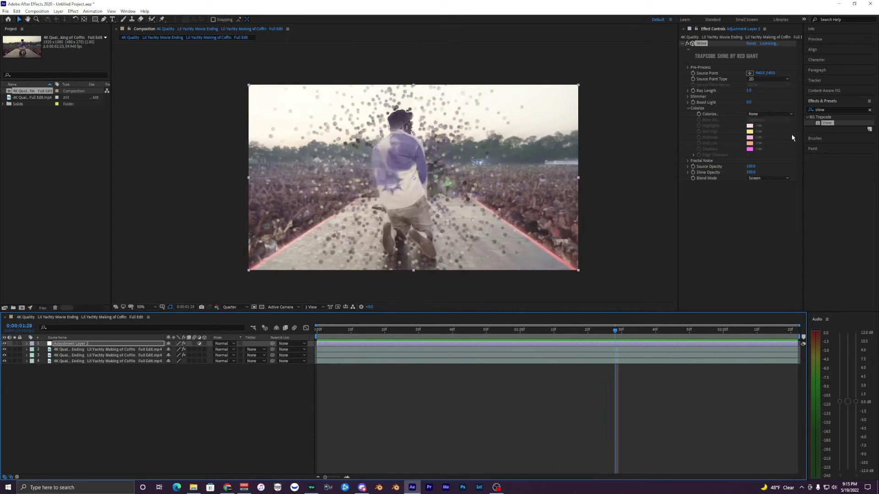
- Apply the Stylize Glow effect to the CC Ball Action layer and lower its Glow Threshold to just over 50%
double_click(833, 108)
key(BackSpace)
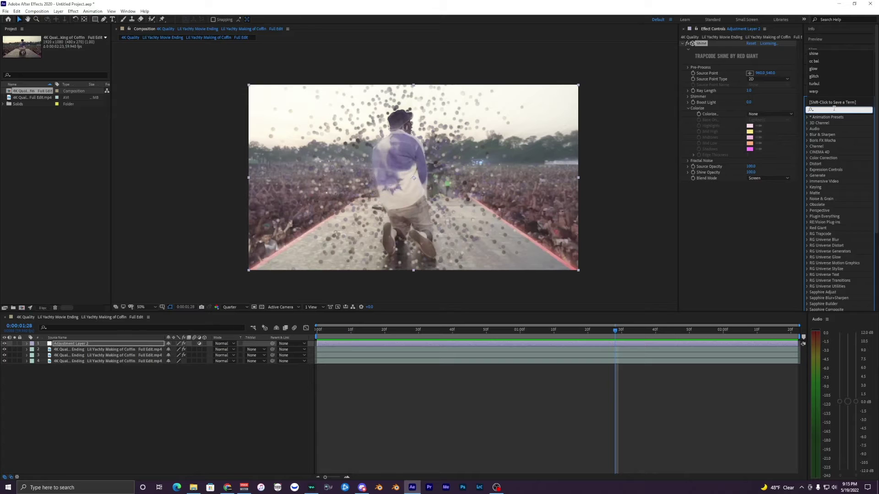
text(glow)
drag(832, 275, 474, 359)
click(485, 332)
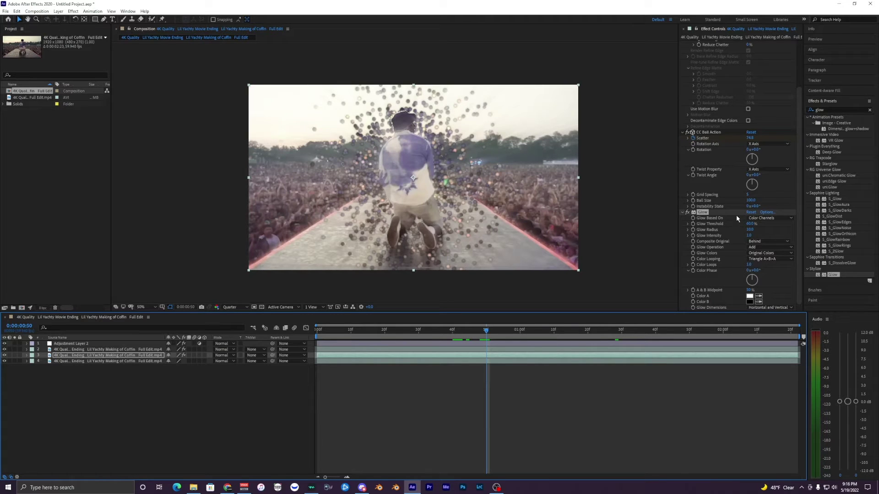
drag(750, 226, 729, 221)
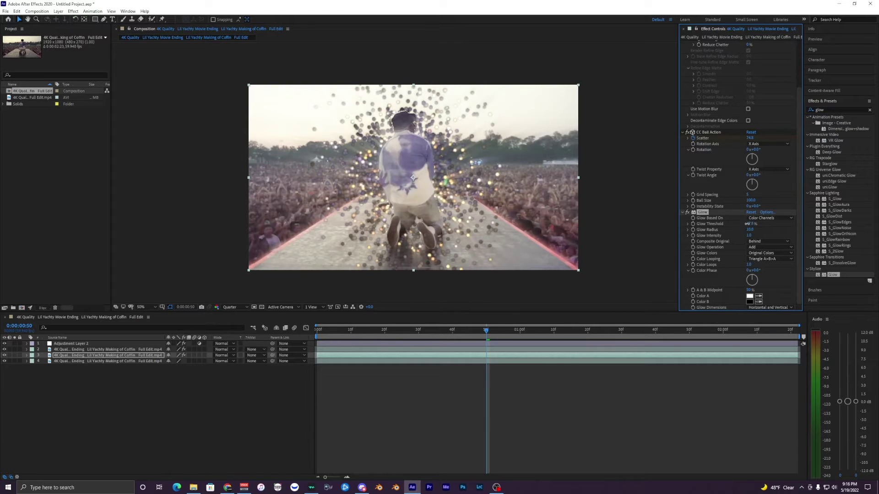
- Play the composition to review the glowing particles, and return the playhead to the start
key(space)
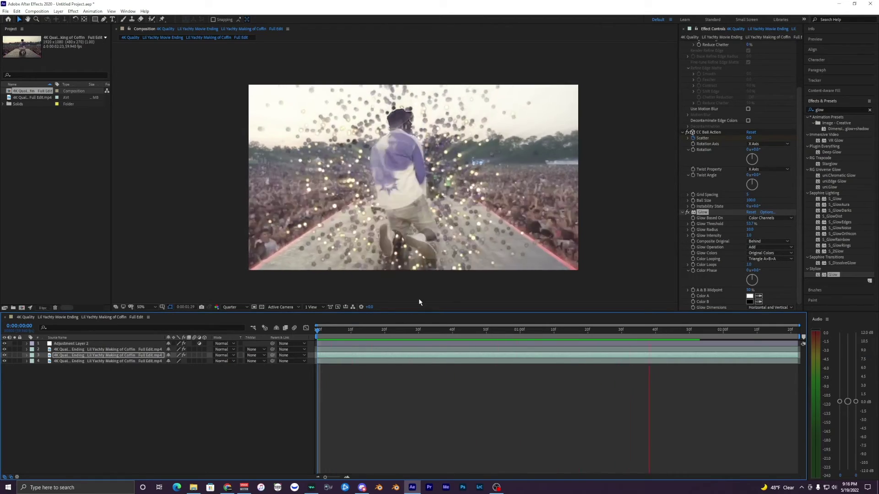
key(space)
click(424, 392)
click(316, 331)
click(326, 349)
click(327, 361)
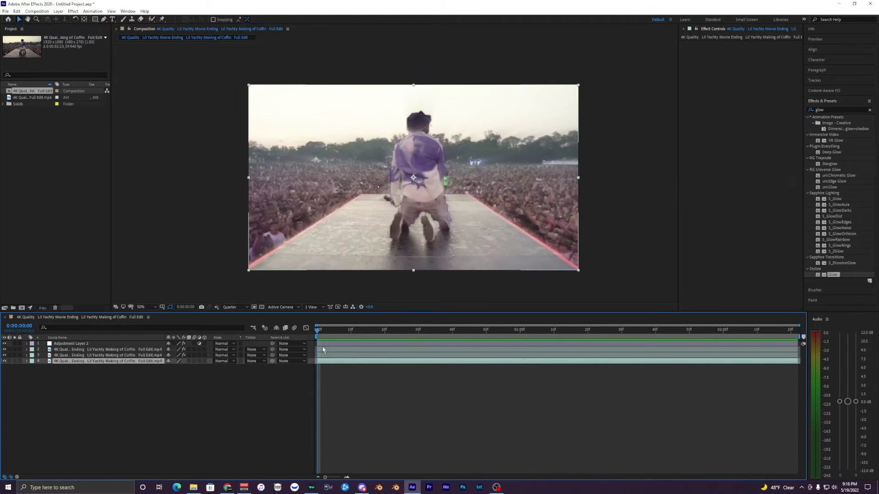
key(space)
- Add another adjustment layer above the Shine adjustment layer and apply the Distort Transform effect to it
click(333, 343)
click(338, 344)
click(58, 11)
mouse_move(78, 18)
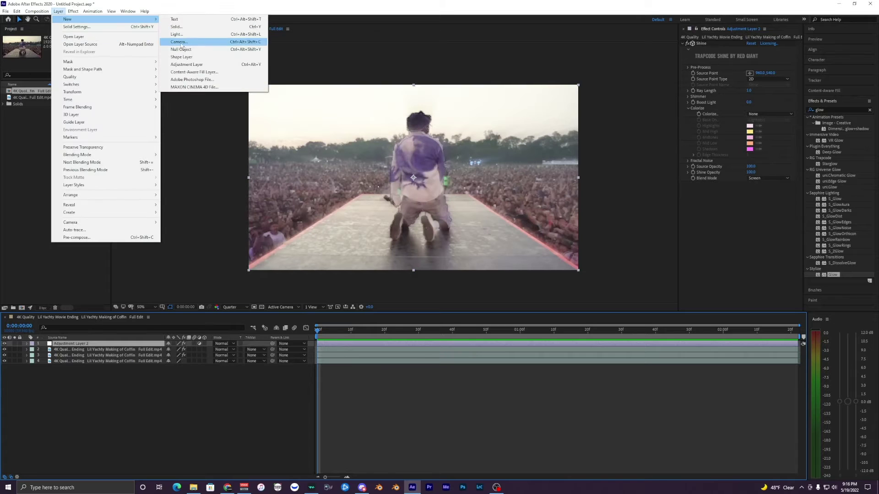
click(197, 65)
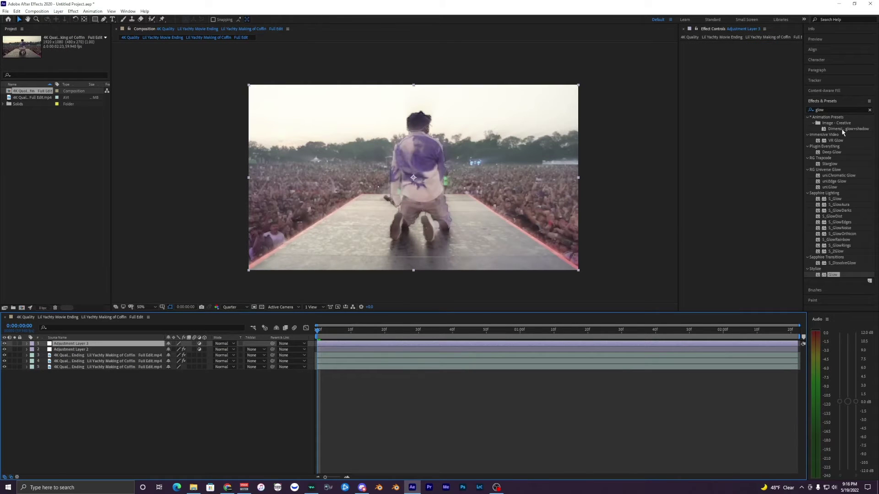
click(827, 111)
text(tran)
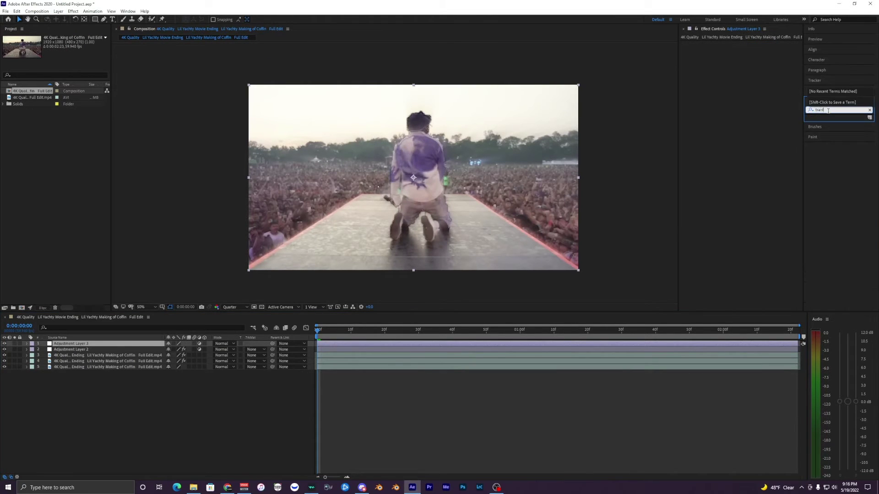
drag(842, 144, 330, 334)
- Preview the composition with all effects on, and return the playhead to the first frame
key(space)
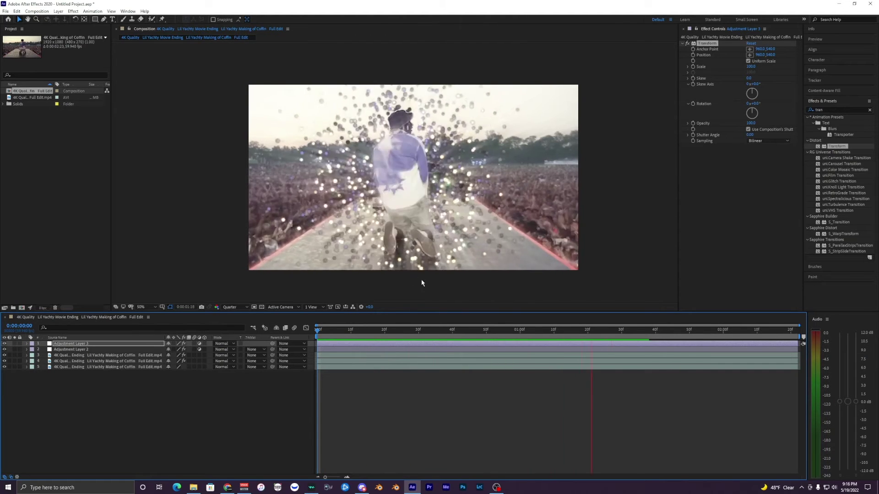
key(space)
key(Home)
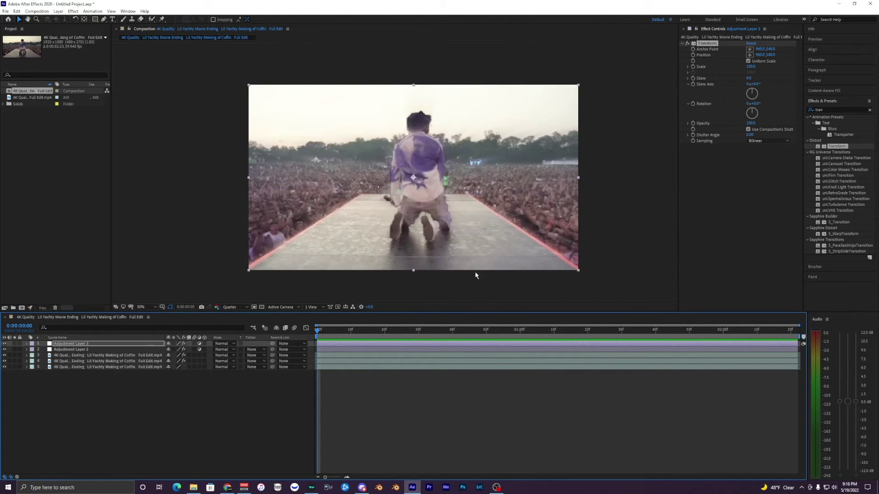
- Keyframe the Transform effect's Scale at 188 on the first frame and at 40 at 0:00:02:21
click(327, 344)
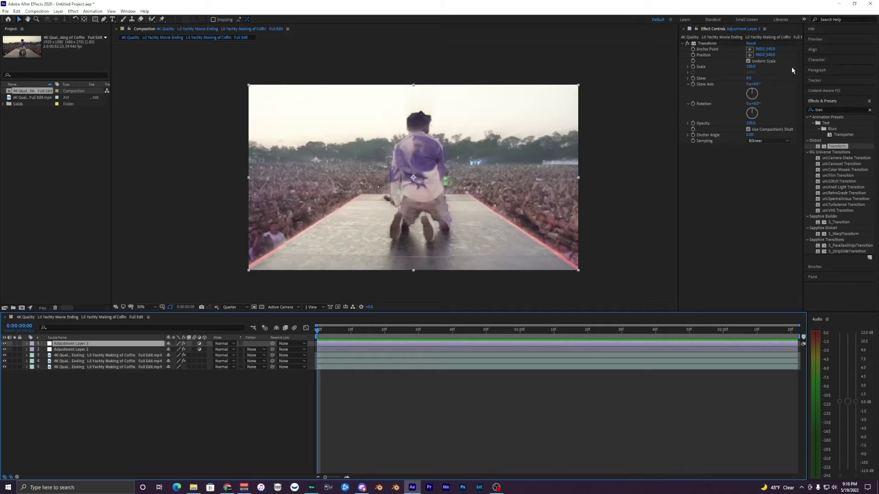
drag(751, 66, 770, 64)
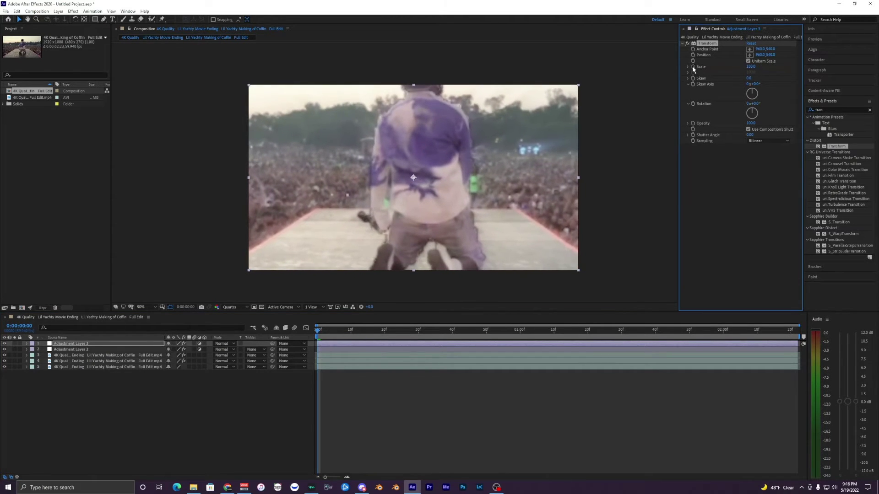
drag(330, 327, 837, 338)
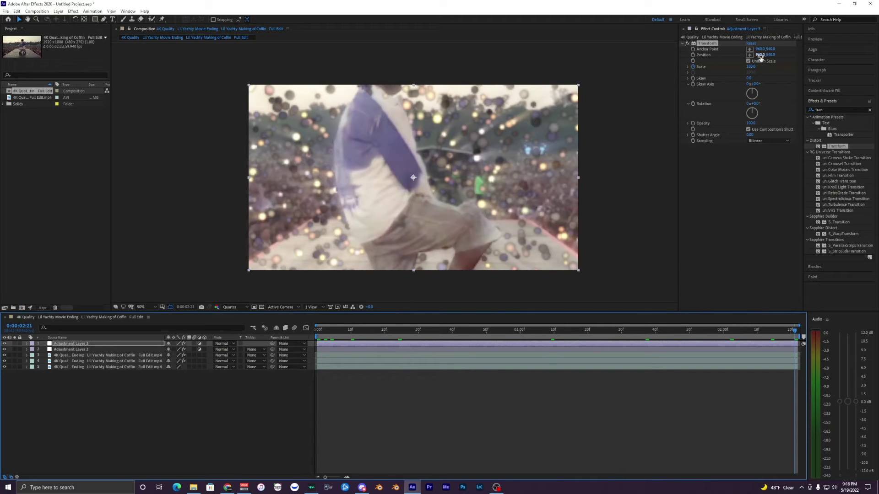
click(751, 66)
text(50)
key(Return)
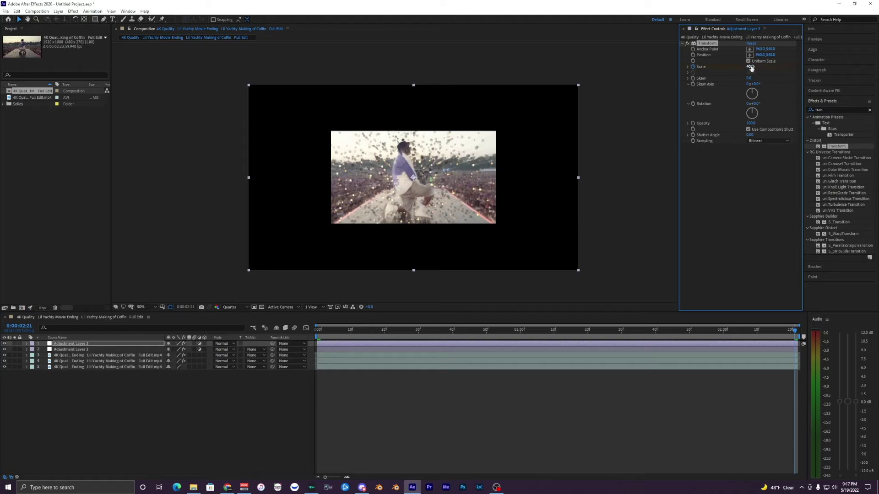
key(Return)
- Play and scrub through the composition to review the zoom-out animation
key(space)
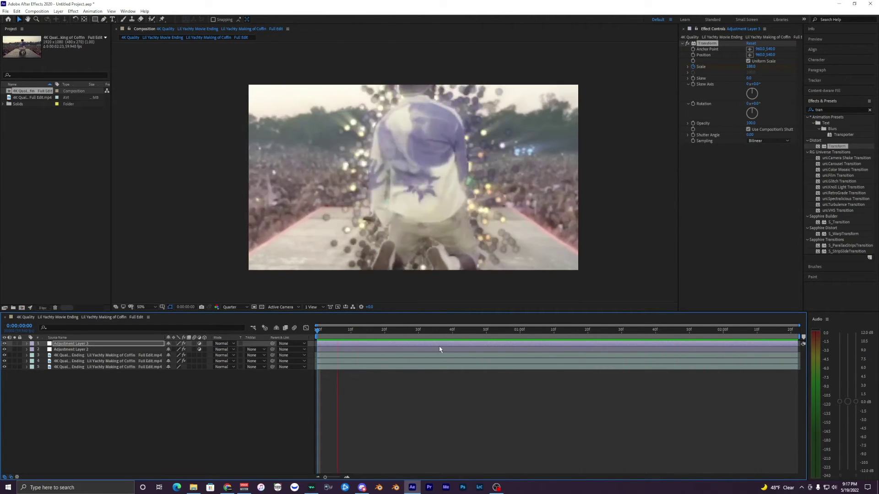
key(space)
drag(511, 331, 667, 344)
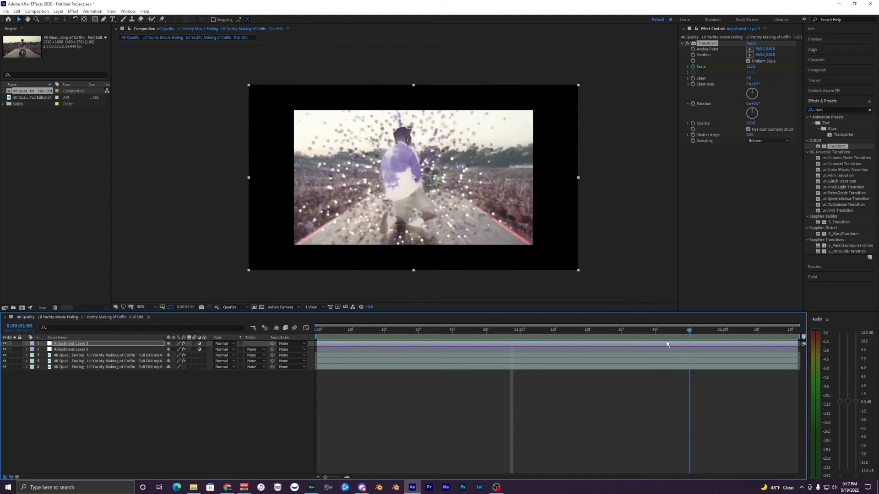
click(649, 345)
key(space)
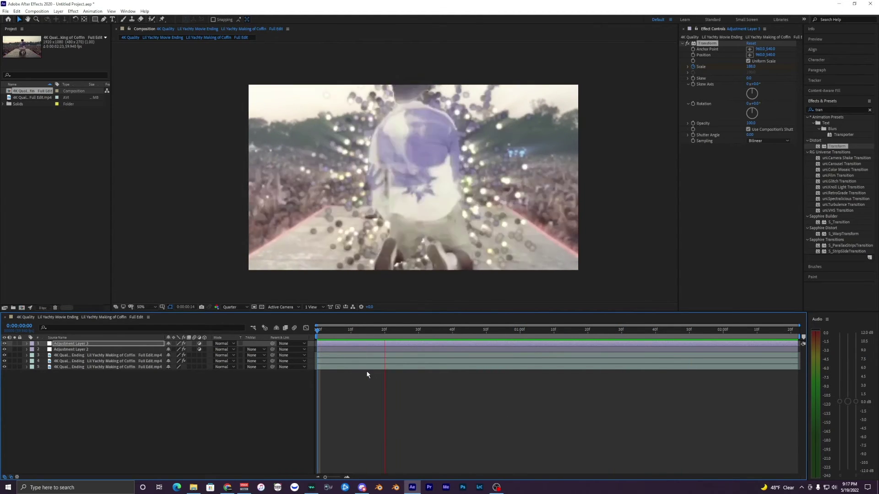
key(space)
click(828, 110)
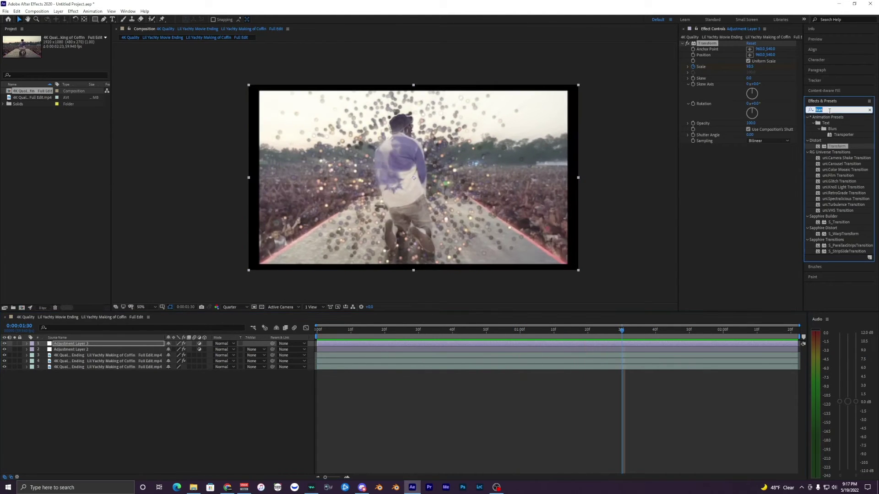
- Reveal the top adjustment layer's Scale keyframes and apply Easy Ease to both
click(597, 343)
key(u)
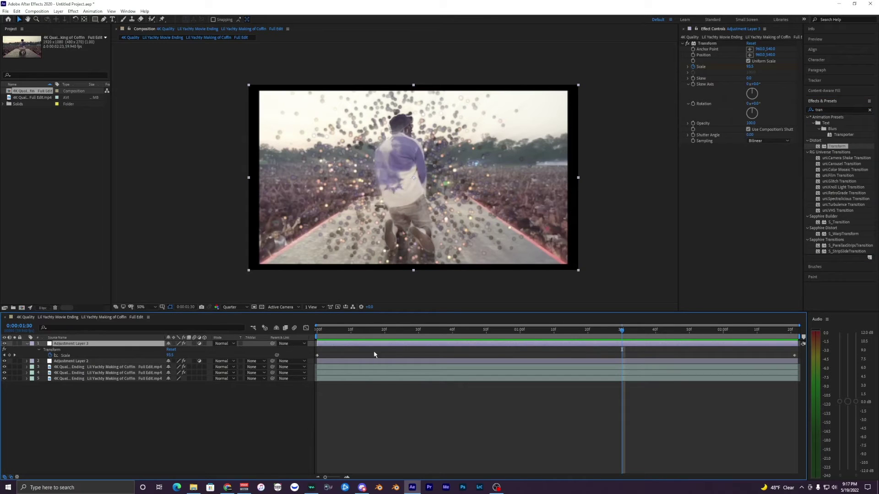
click(317, 356)
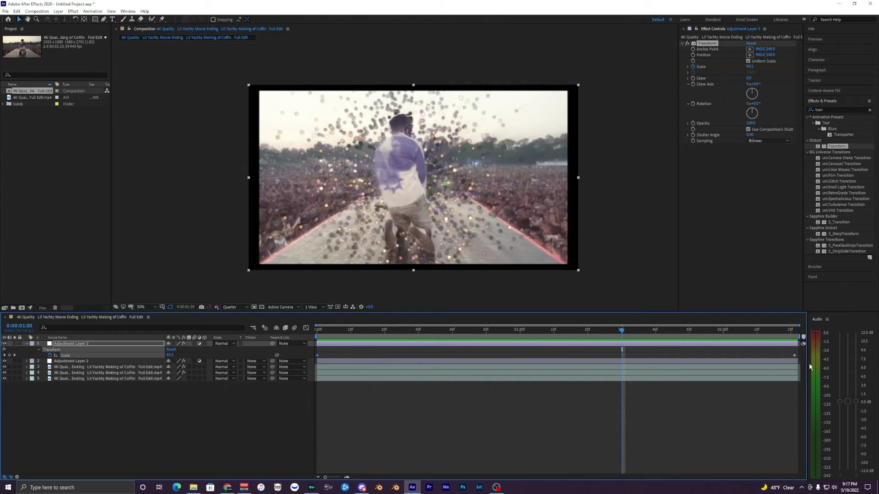
shift+click(795, 355)
key(F9)
click(602, 350)
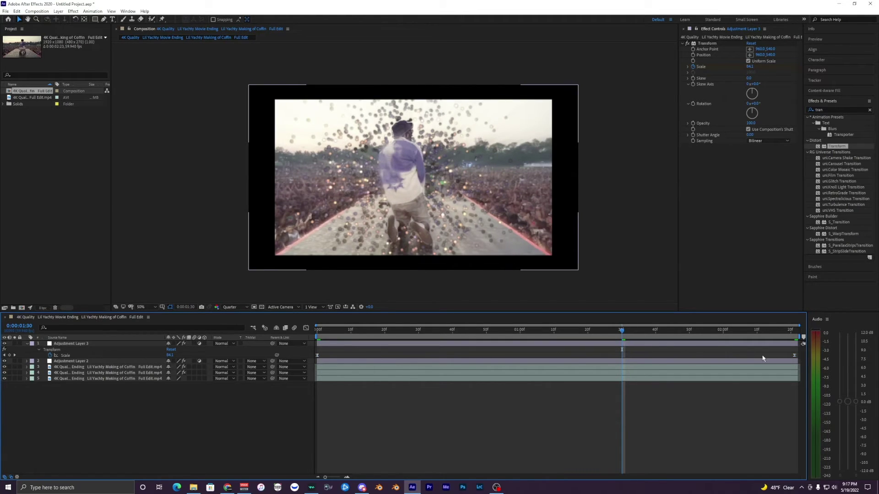
- Reshape the Scale curve in the Graph Editor so it drops steeply out of the first keyframe and into the last one
drag(796, 351, 314, 364)
click(306, 328)
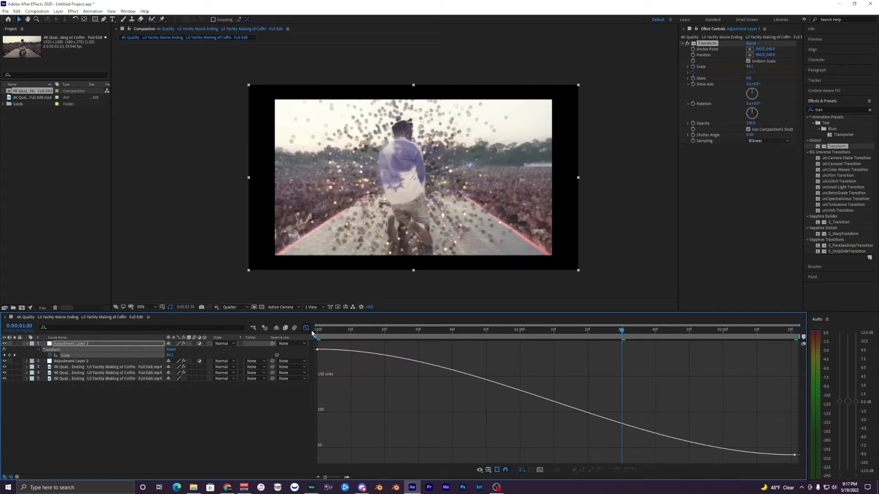
click(319, 352)
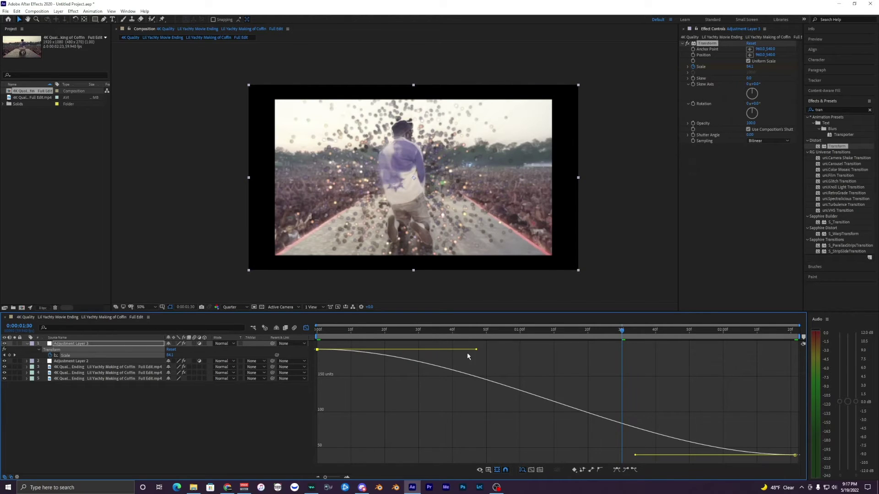
drag(476, 352, 297, 408)
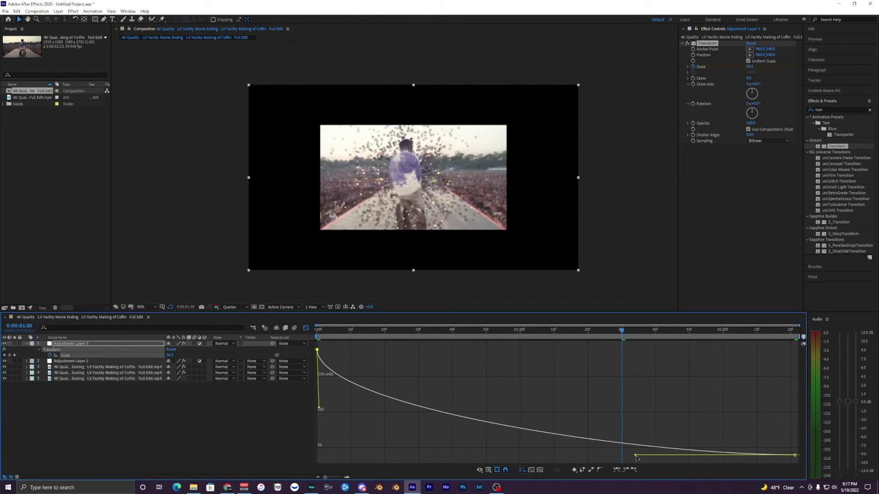
drag(635, 456, 792, 372)
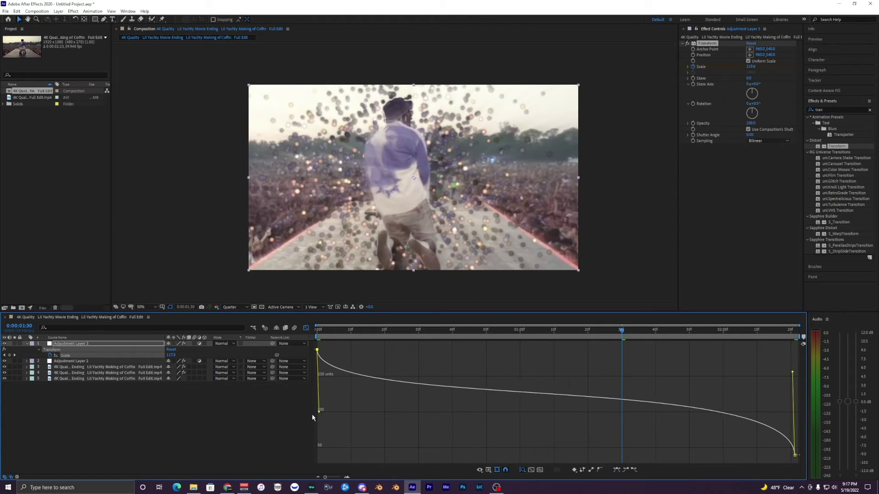
- Set the Transform Scale on the first frame to 240 and play back the zoom-out
drag(333, 331, 315, 332)
key(space)
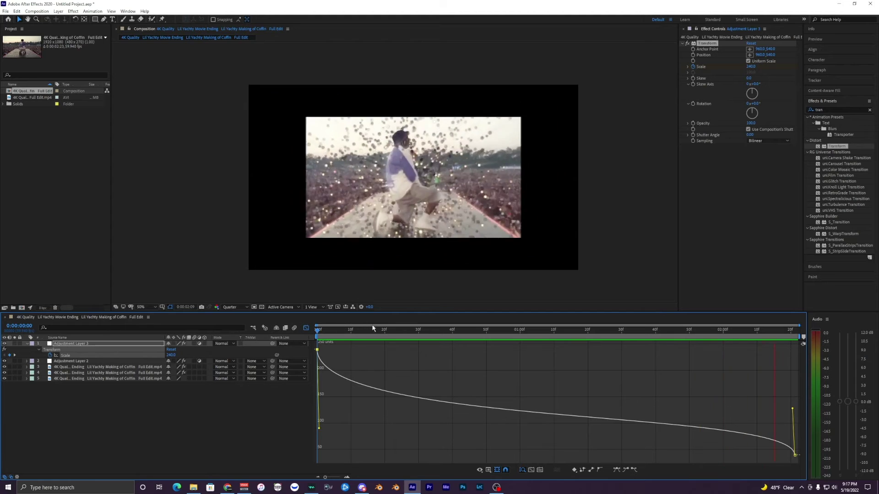
drag(726, 332, 744, 340)
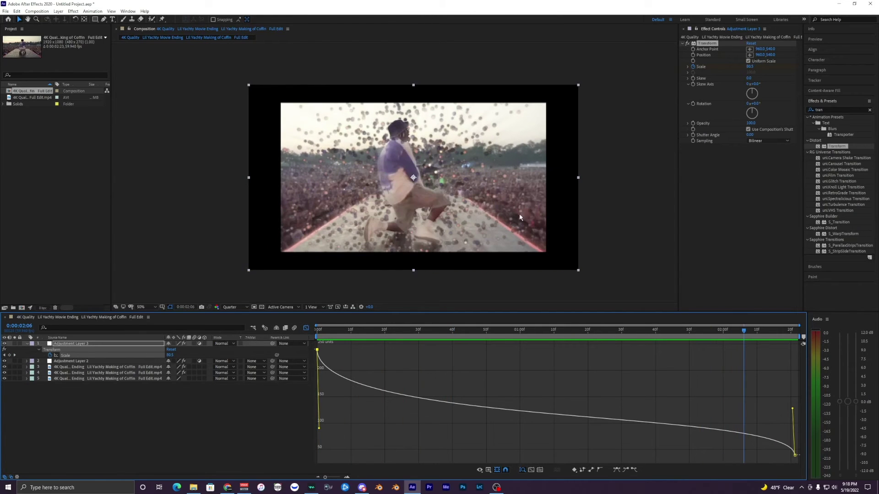
- Leave the Graph Editor, apply Motion Tile to the top adjustment layer, and place it above the Transform effect
click(830, 110)
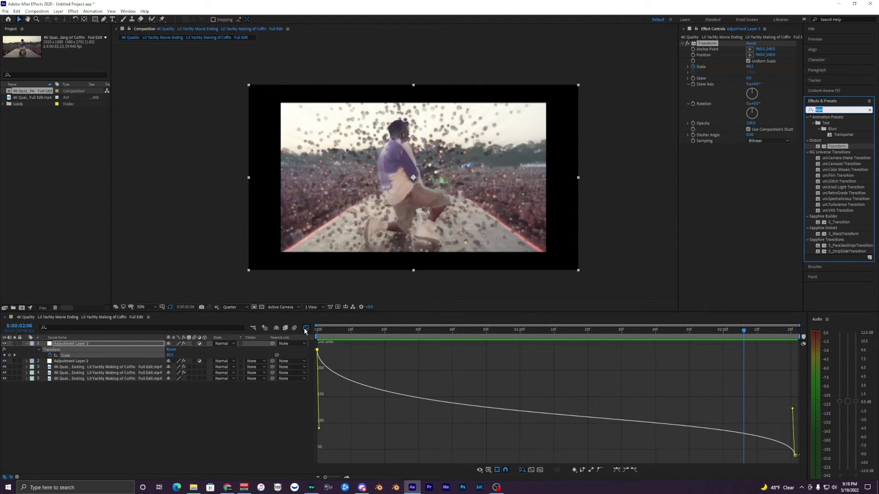
click(305, 328)
key(BackSpace)
click(833, 108)
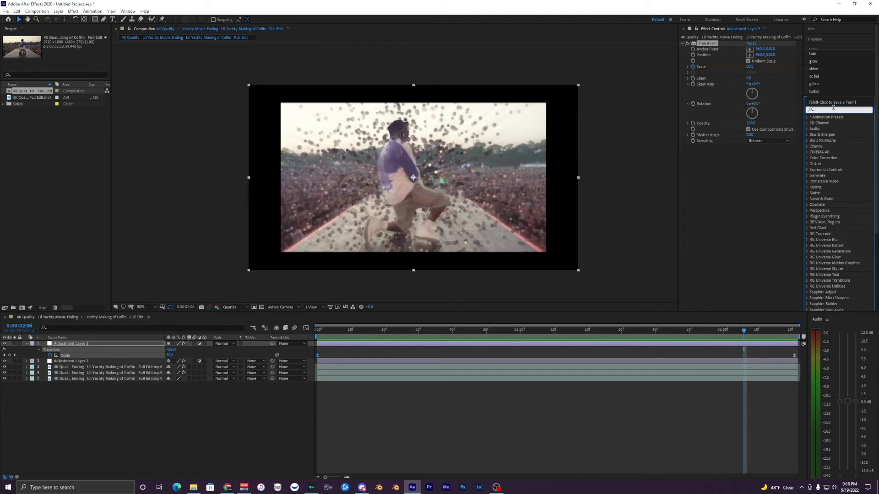
text(motion)
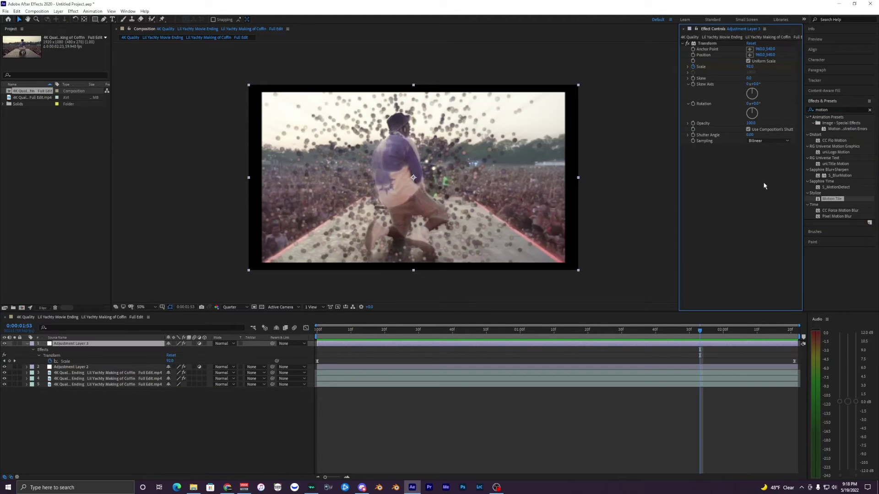
drag(835, 200, 725, 202)
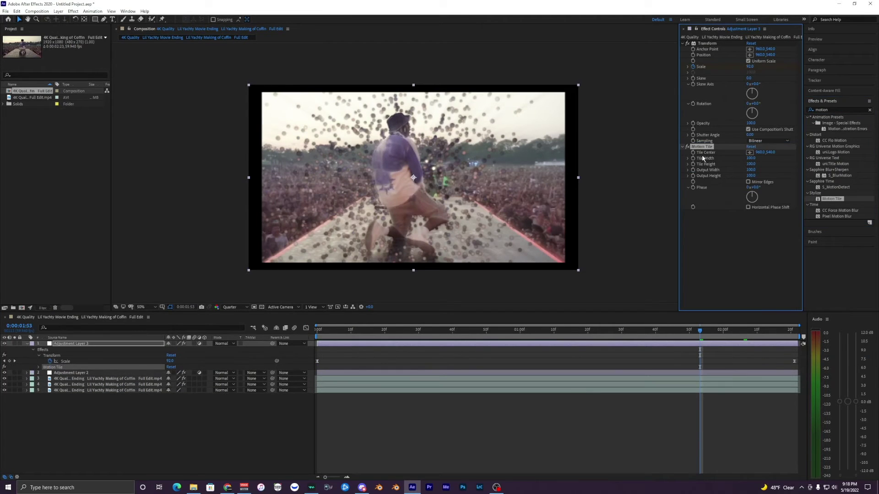
drag(709, 44, 705, 49)
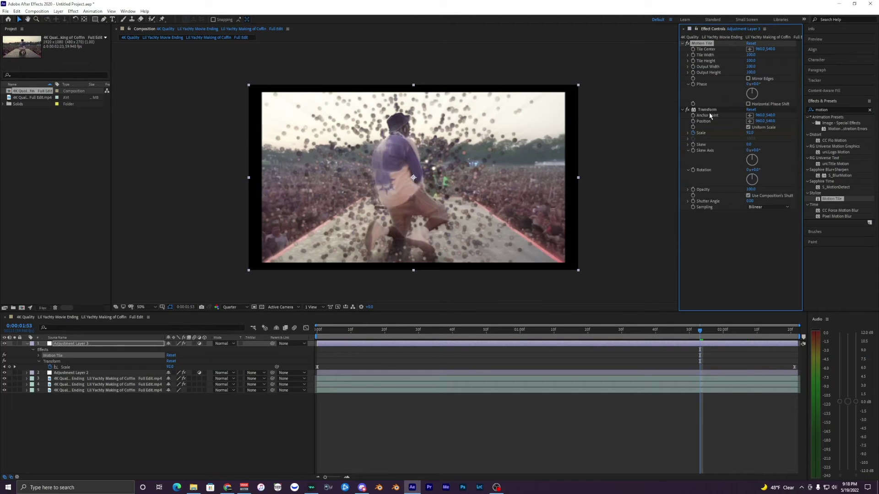
- Set Motion Tile's Output Width and Output Height to 300 with Mirror Edges on, and preview the zoom-out
click(703, 44)
click(748, 73)
text(300)
key(Return)
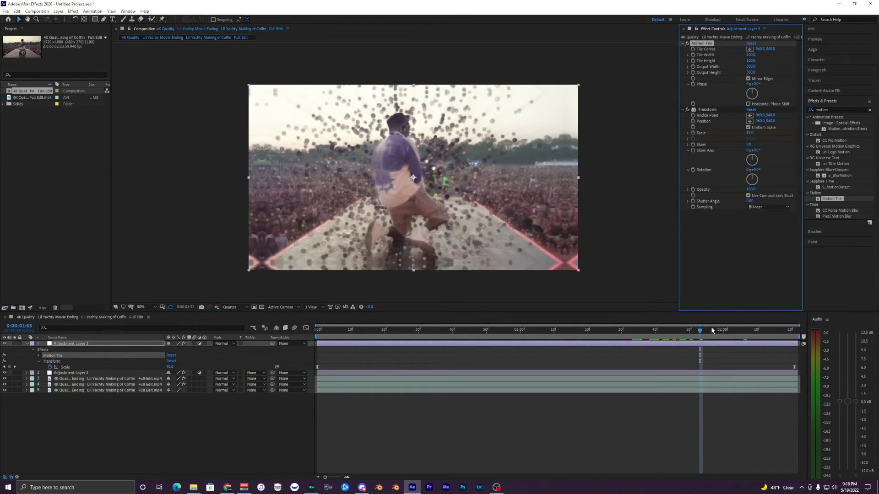
drag(737, 330, 795, 334)
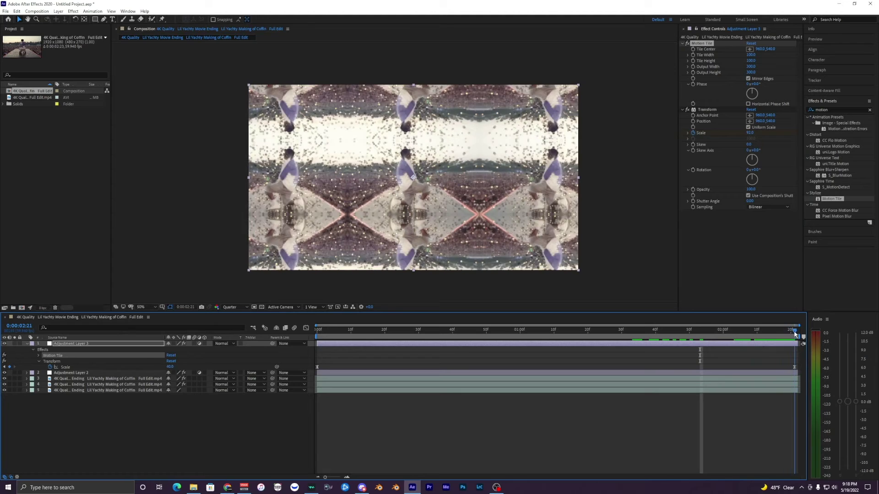
key(space)
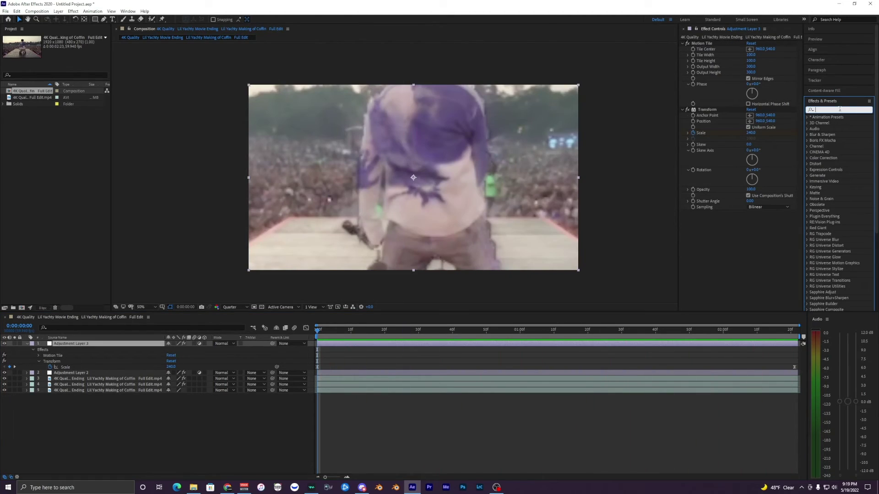
- Apply Optics Compensation with Reverse Lens Distortion to the top adjustment layer and keyframe Field Of View at 110 on the first frame
text(opti)
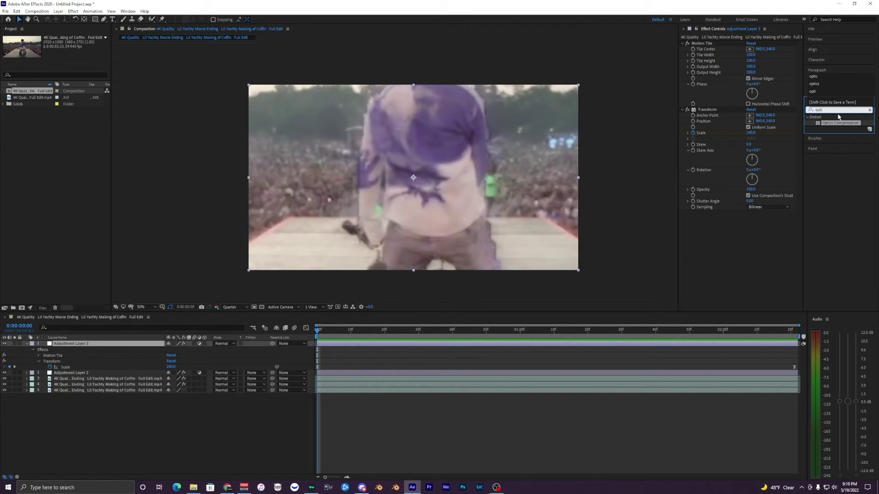
drag(839, 122, 735, 184)
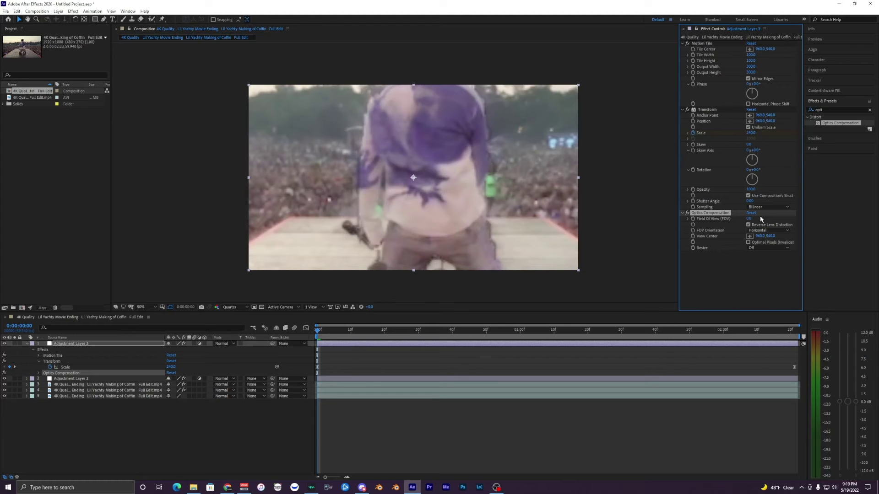
click(751, 219)
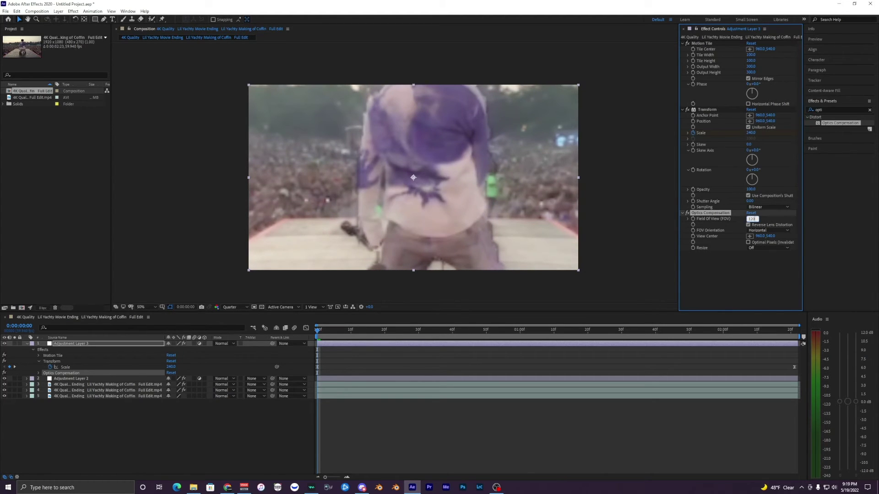
text(120)
key(Return)
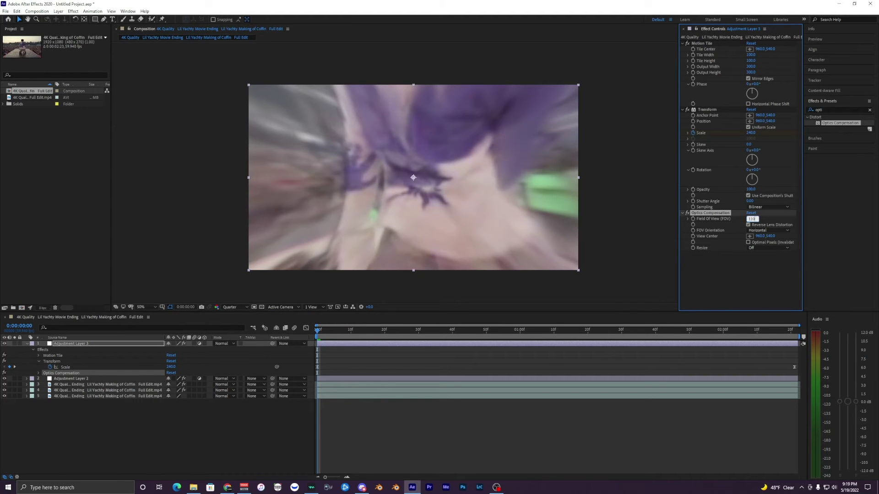
key(Return)
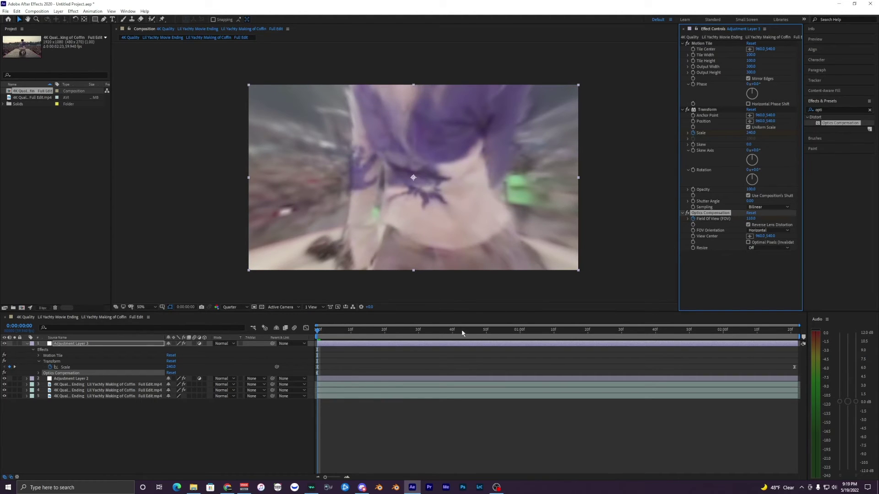
- Keyframe the Optics Compensation Field Of View at 0 at 0:00:02:21
key(space)
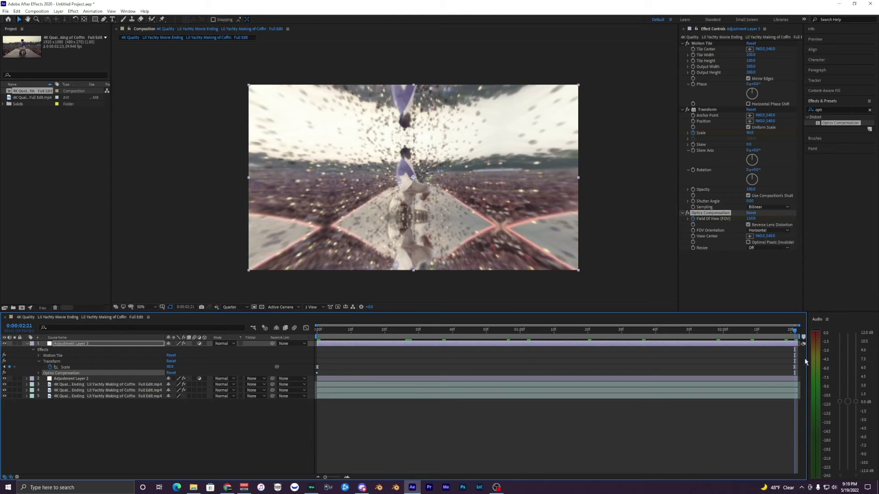
key(u)
key(u)
key(u)
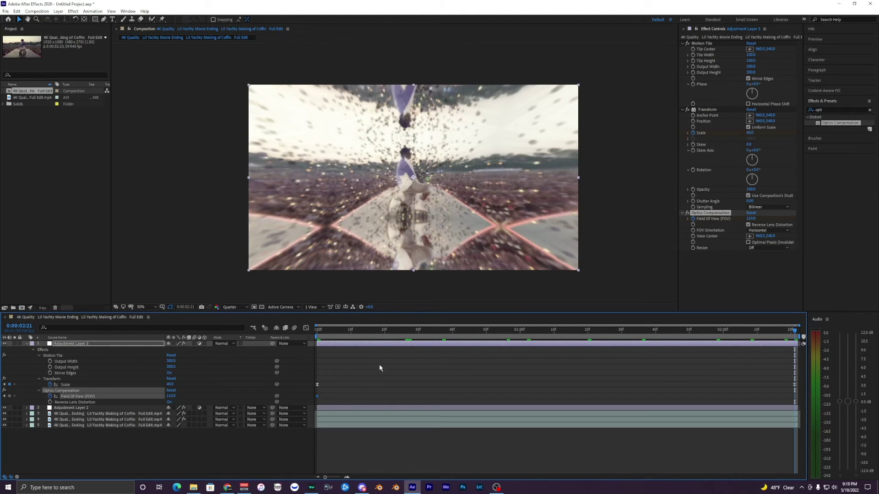
click(169, 396)
text(0)
key(Return)
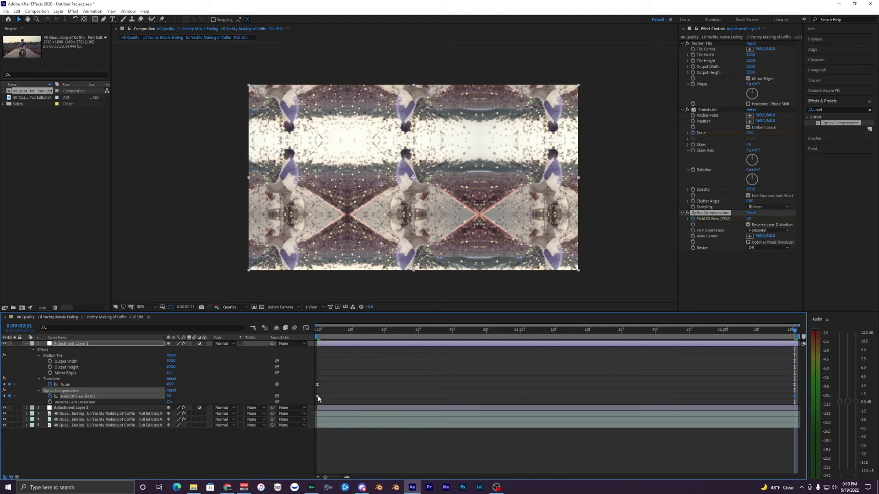
- Ease the Field Of View keyframes, steepen the start of their curve in the Graph Editor, and preview the distortion
click(305, 328)
click(315, 350)
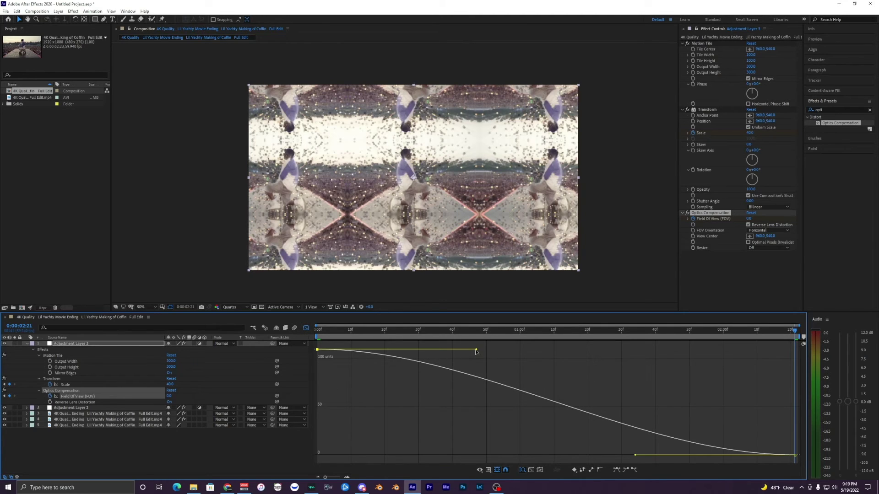
drag(476, 351, 319, 433)
key(Home)
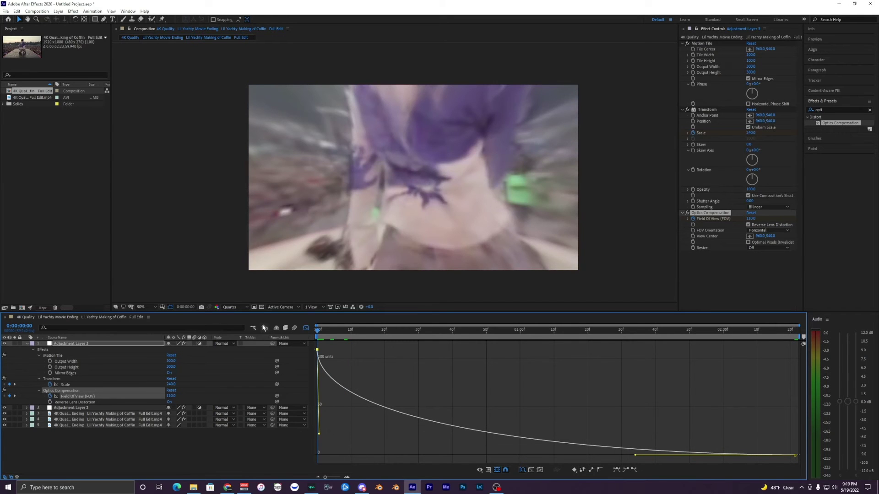
key(space)
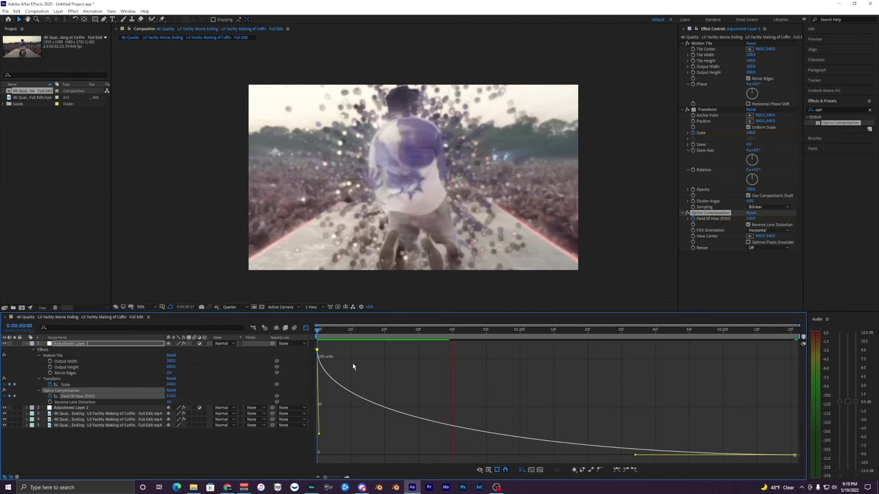
key(space)
- Lengthen the Field Of View curve's ending ease, shorten the first keyframe's steep handle, and play back the result
drag(635, 454, 562, 460)
key(space)
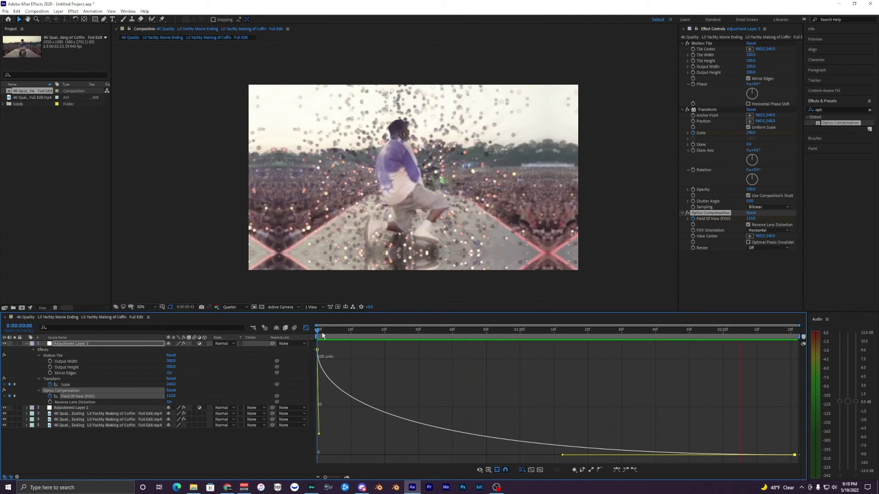
key(space)
click(317, 434)
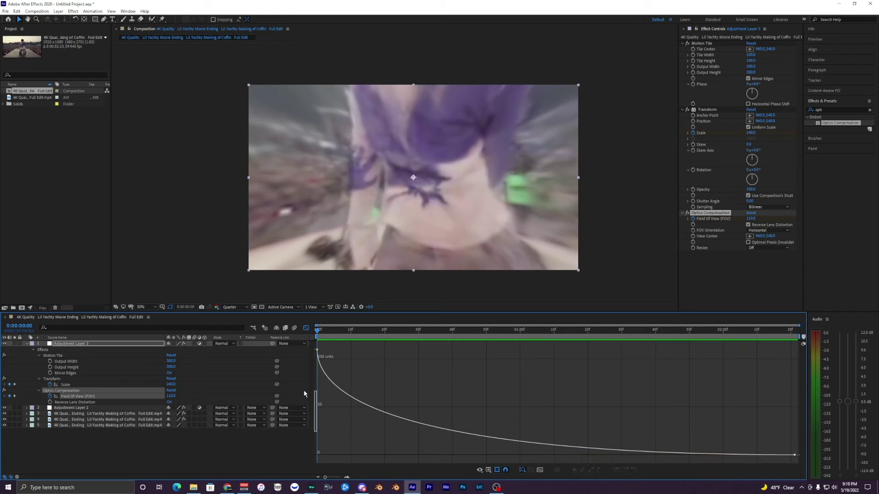
click(316, 349)
drag(321, 437, 309, 388)
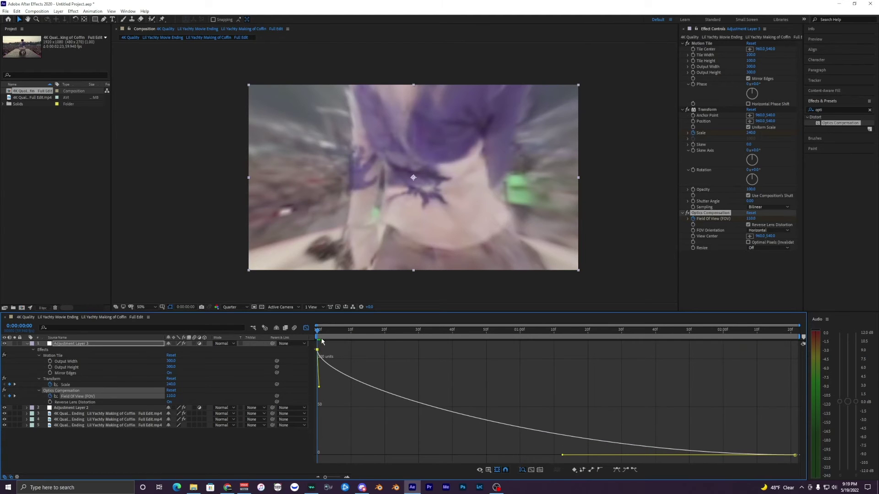
key(space)
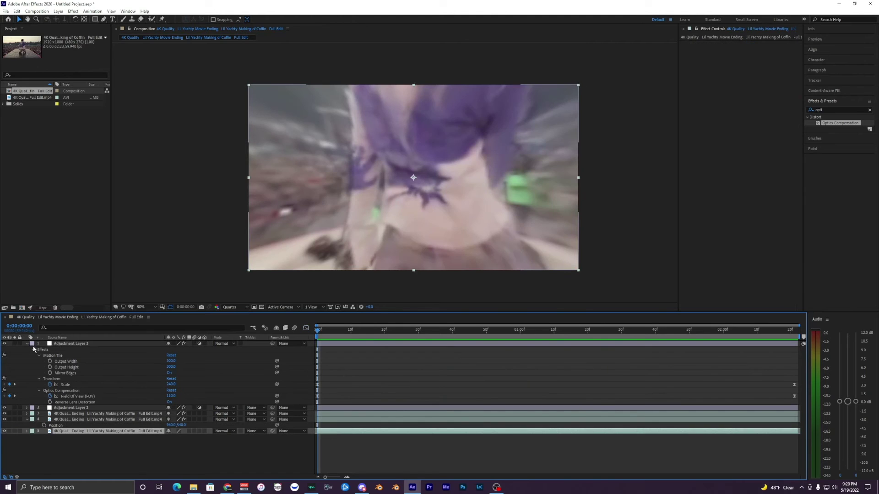
- Collapse the expanded layers in the timeline and play the composition
click(26, 345)
click(26, 361)
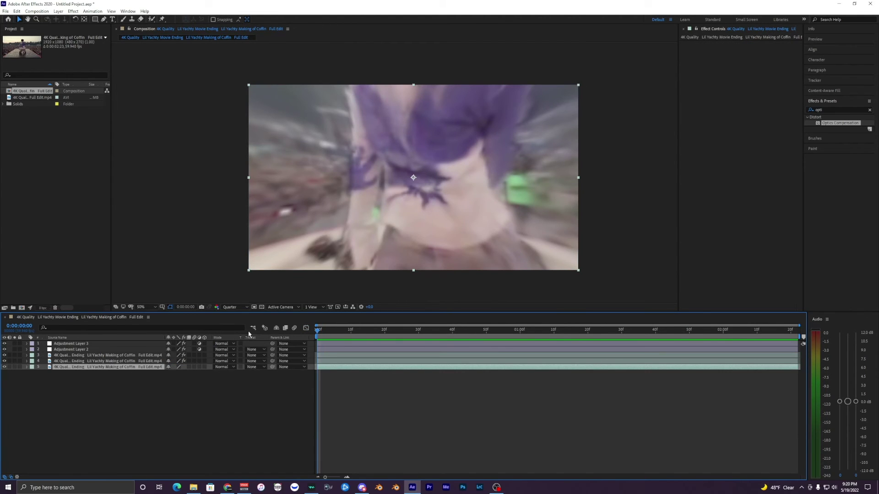
key(space)
- Review the effects applied to each footage and adjustment layer, including Roto Brush, CC Ball Action, Glow and Shine
click(358, 361)
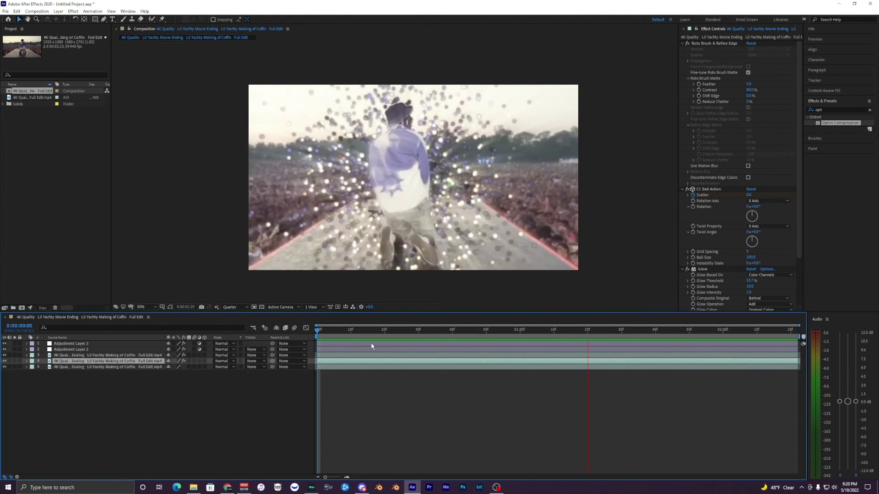
click(709, 190)
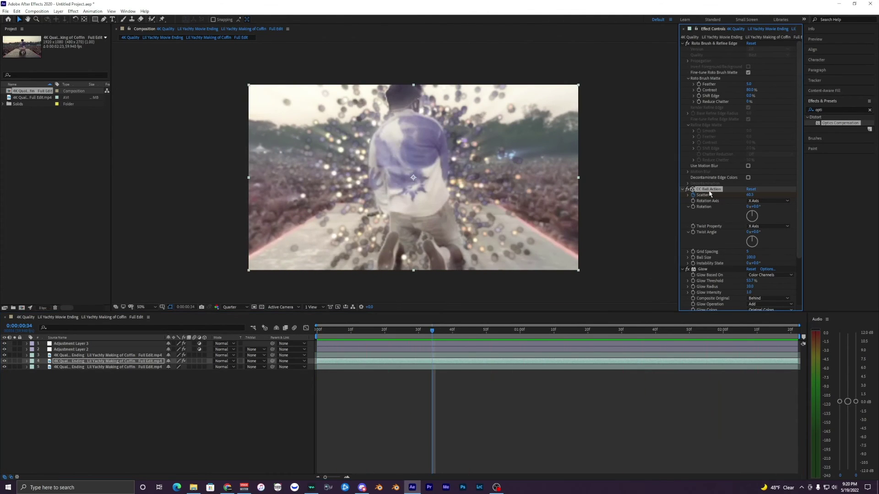
click(706, 270)
click(719, 44)
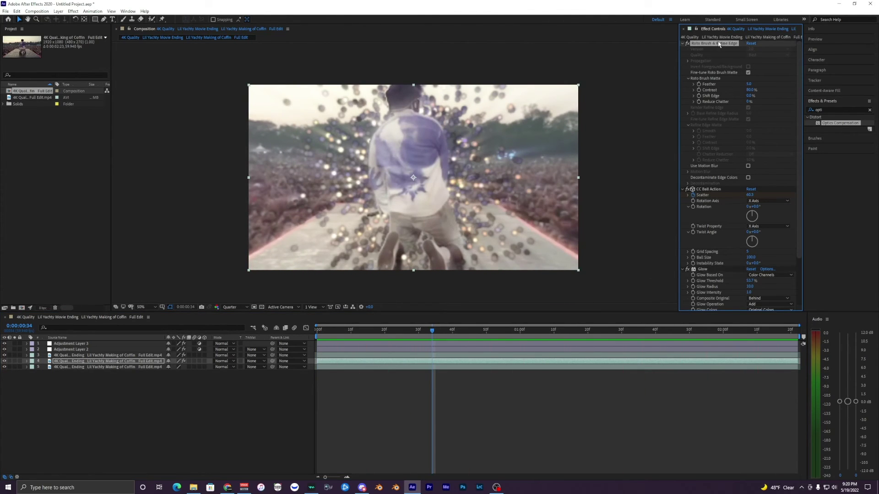
click(701, 190)
click(479, 366)
click(451, 361)
click(447, 356)
click(439, 349)
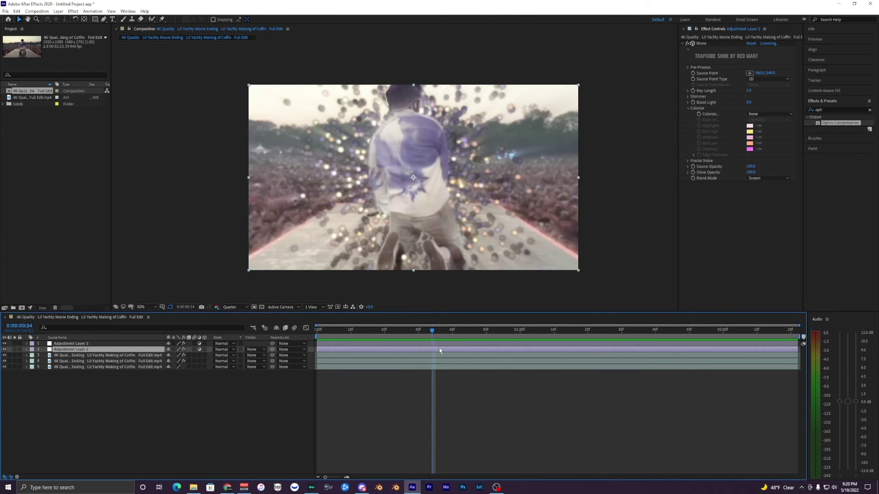
click(436, 344)
- Play the finished composition from the first frame
drag(431, 332, 267, 349)
key(space)
click(339, 366)
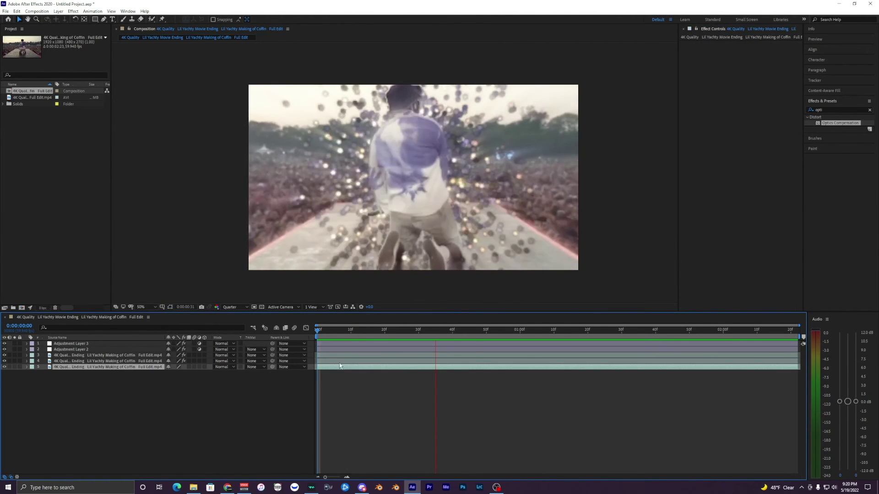
- Review each layer's effects, working up from the plain bottom footage to the top adjustment layer
click(340, 361)
click(340, 355)
click(339, 350)
click(339, 344)
click(336, 367)
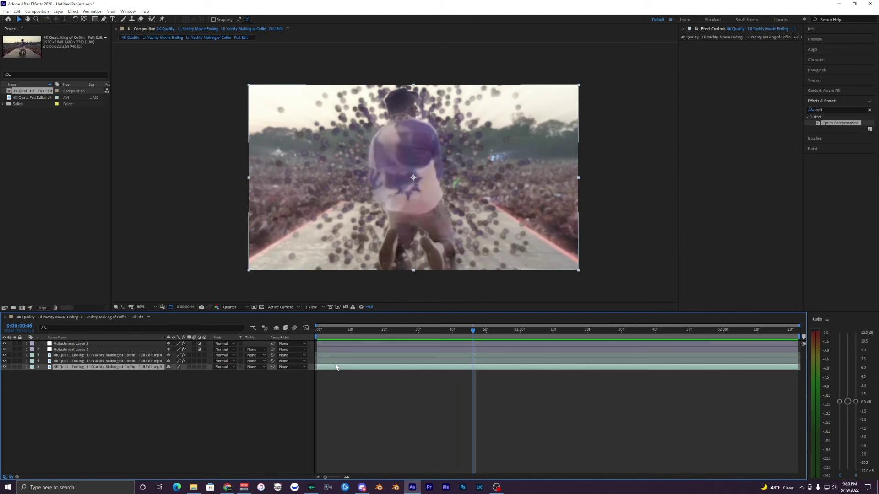
click(334, 361)
click(333, 355)
click(331, 349)
click(330, 343)
- Play the composition from the first frame and inspect the Roto Brush settings on the uppermost footage layer
key(space)
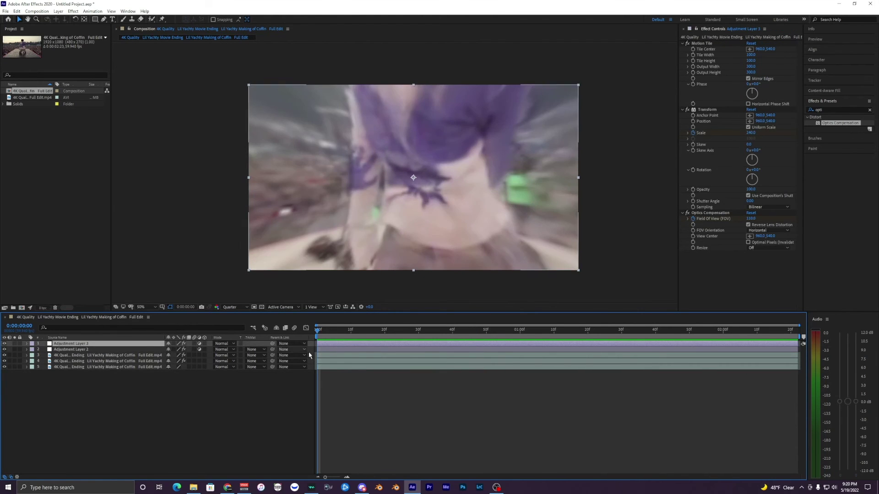
key(space)
click(375, 361)
click(373, 356)
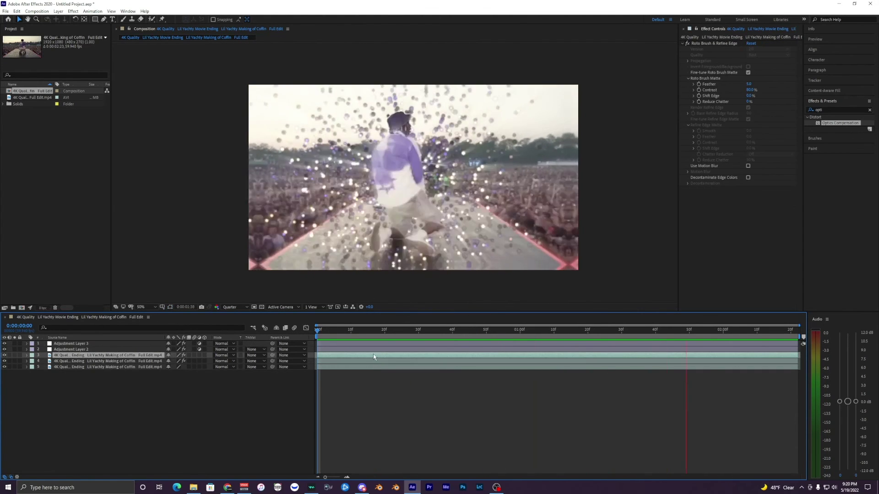
- Examine the three footage layers along with the Shine and zoom-out adjustment layers above them
click(343, 370)
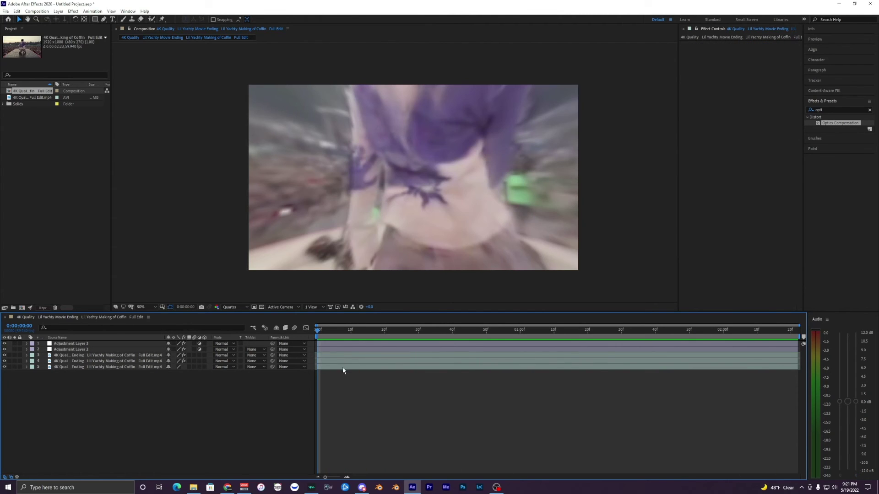
click(341, 361)
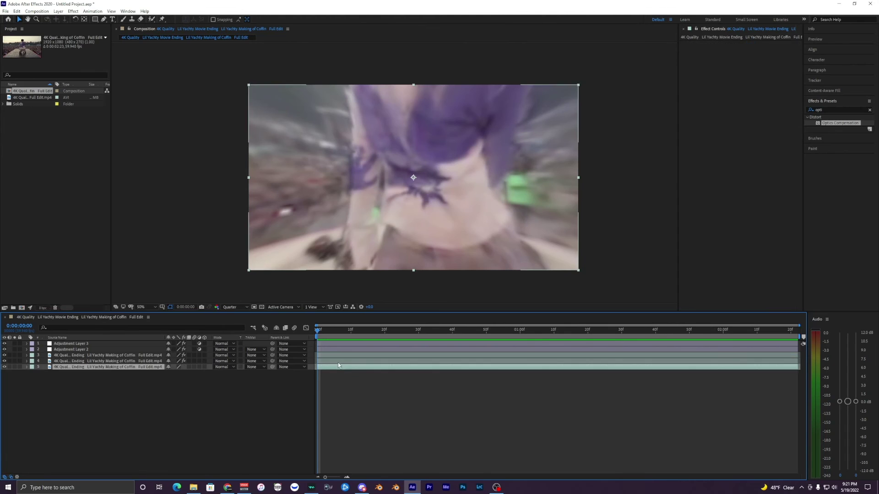
click(337, 356)
click(334, 350)
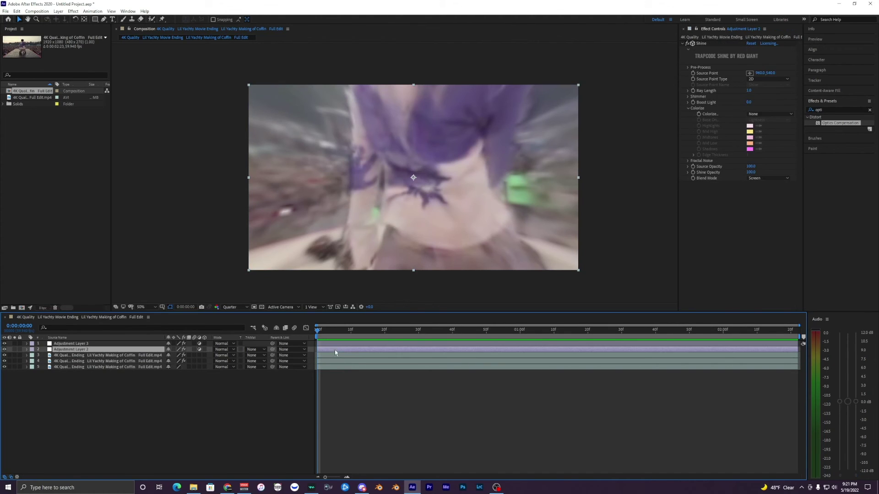
click(333, 345)
click(337, 370)
click(338, 362)
click(340, 369)
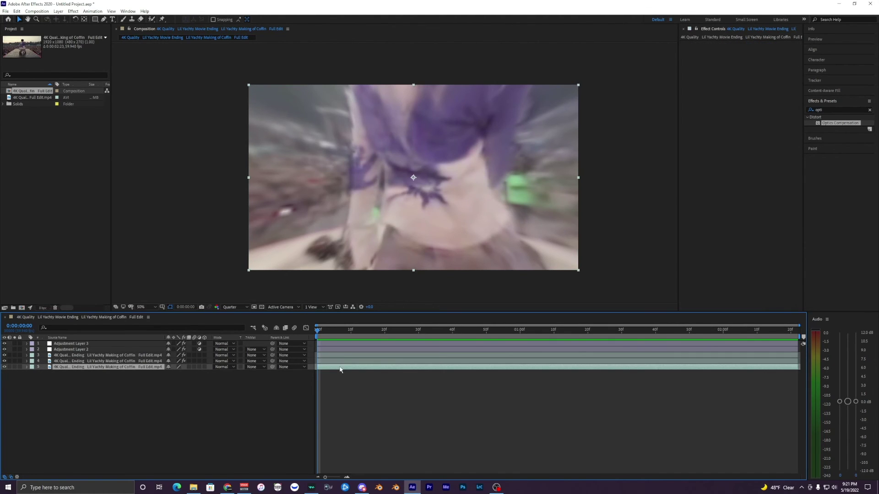
click(338, 361)
click(336, 355)
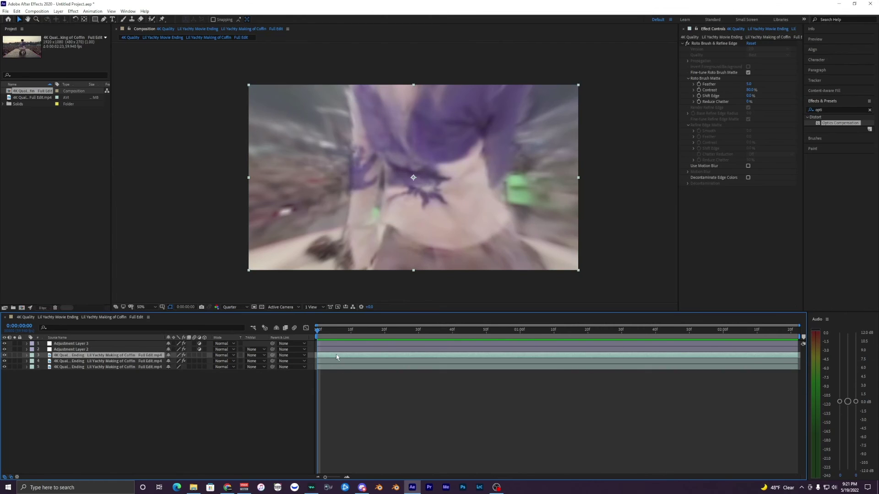
- Go through the layer stack from the bottom footage to the zoom-out adjustment layer and back, checking each layer's effects
click(337, 365)
click(337, 367)
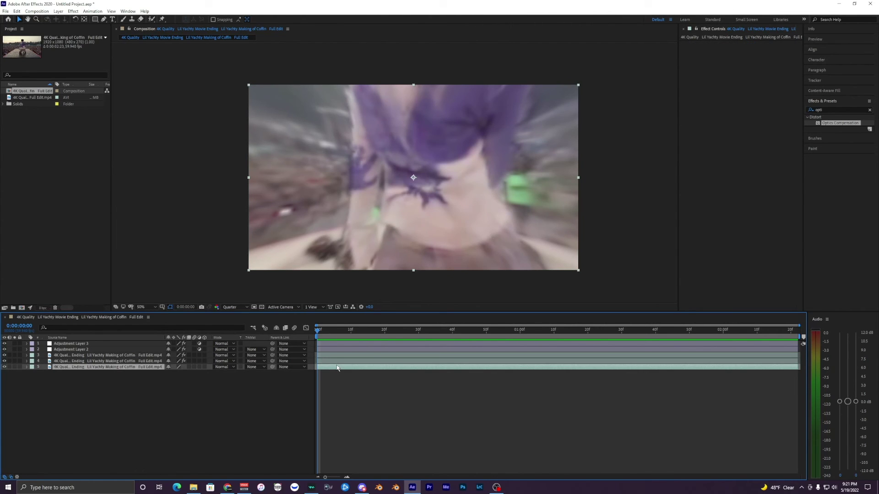
click(338, 361)
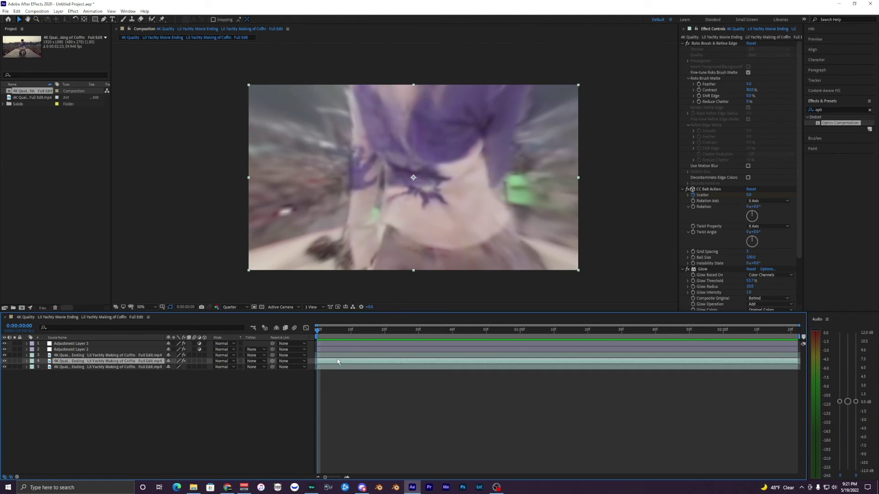
click(336, 355)
click(336, 350)
click(336, 344)
click(336, 350)
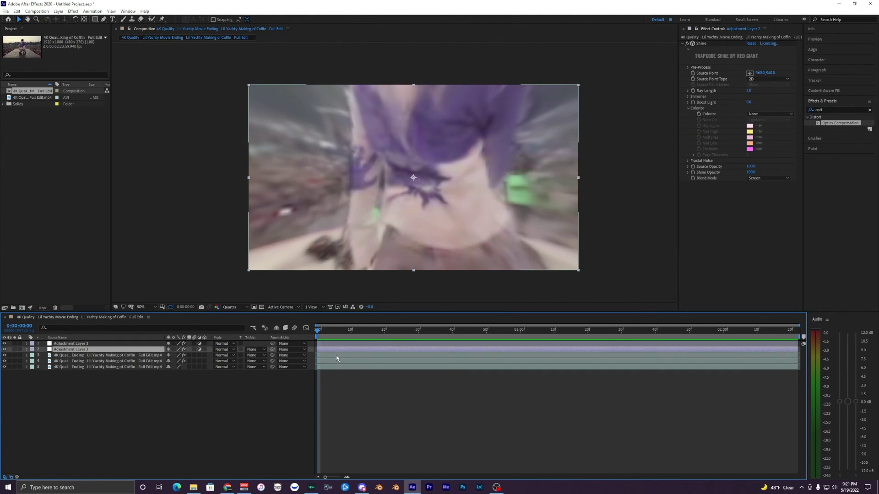
click(336, 355)
click(337, 361)
click(339, 367)
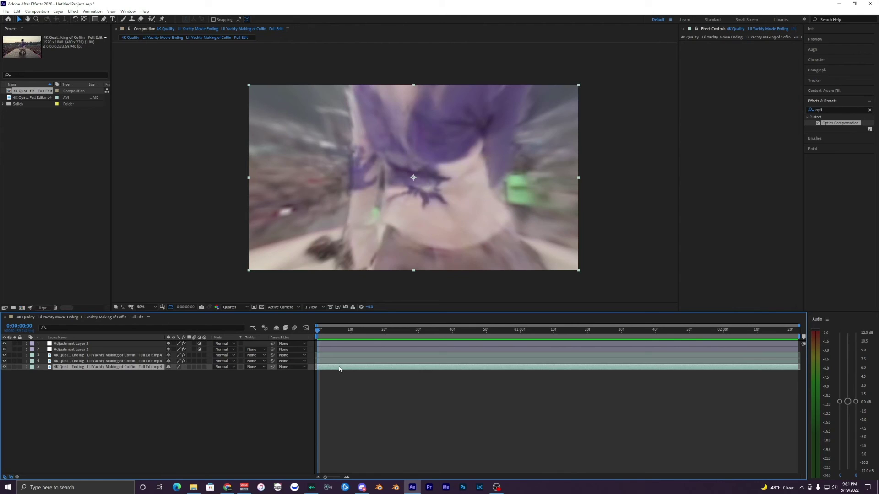
- Compare the plain bottom footage with the CC Ball Action and Glow layer, then inspect the cut-out and both adjustment layers
key(ctrl+Up)
key(ctrl+Up)
key(ctrl+Up)
key(ctrl+Up)
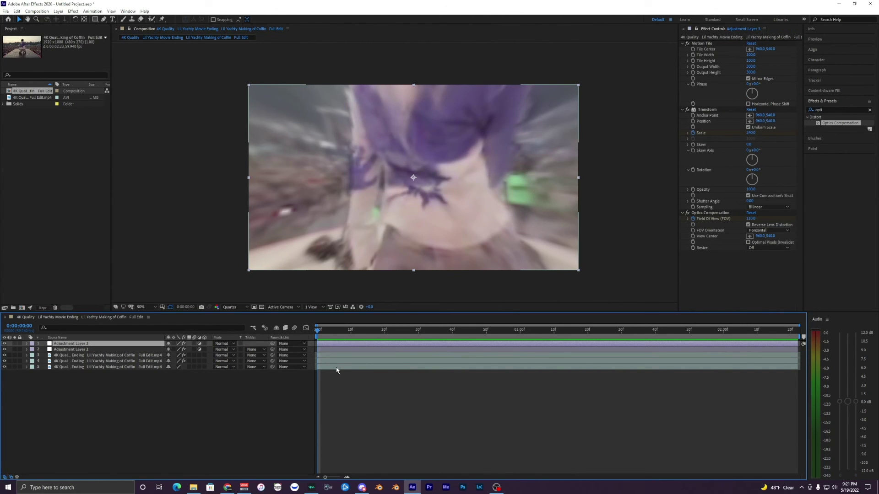
click(336, 362)
click(336, 367)
click(336, 361)
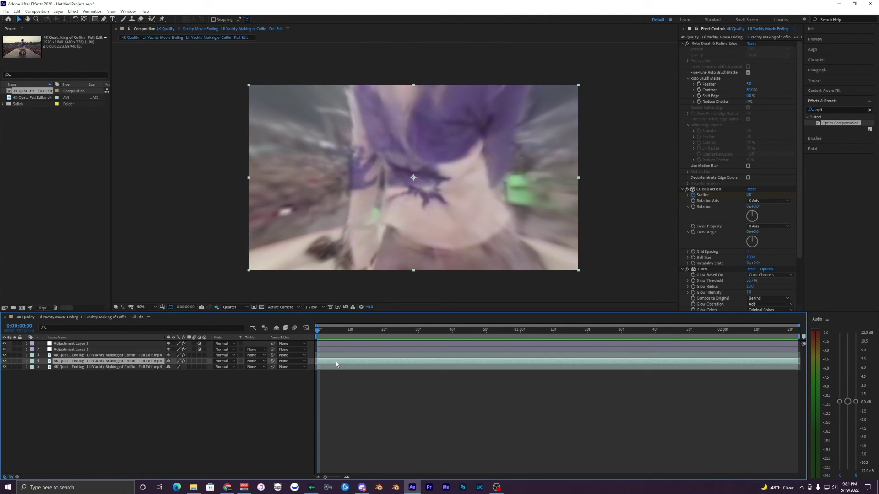
click(339, 367)
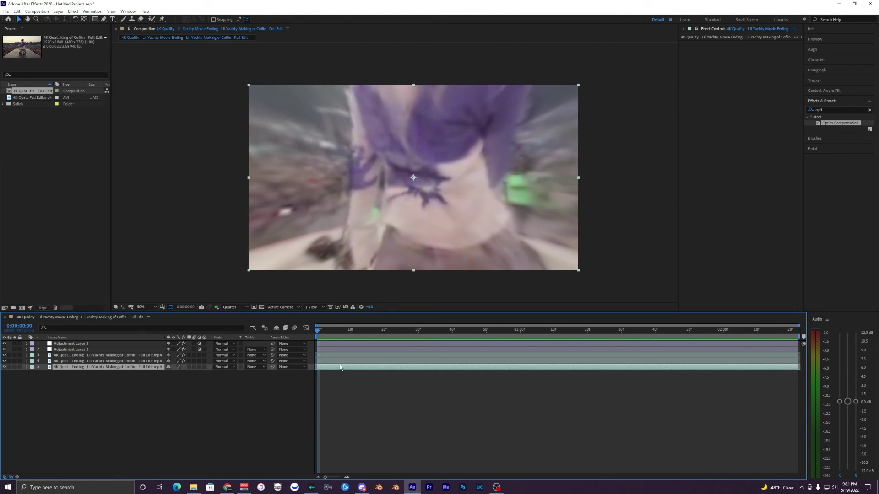
click(339, 362)
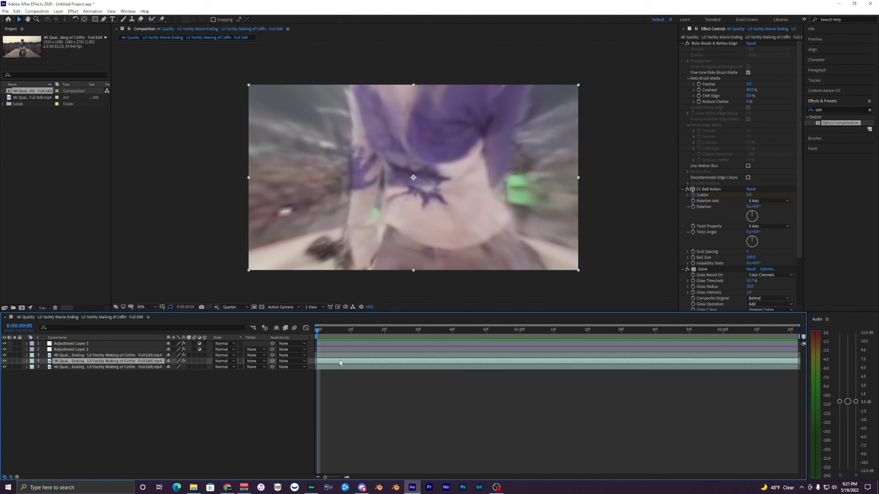
click(340, 356)
click(339, 350)
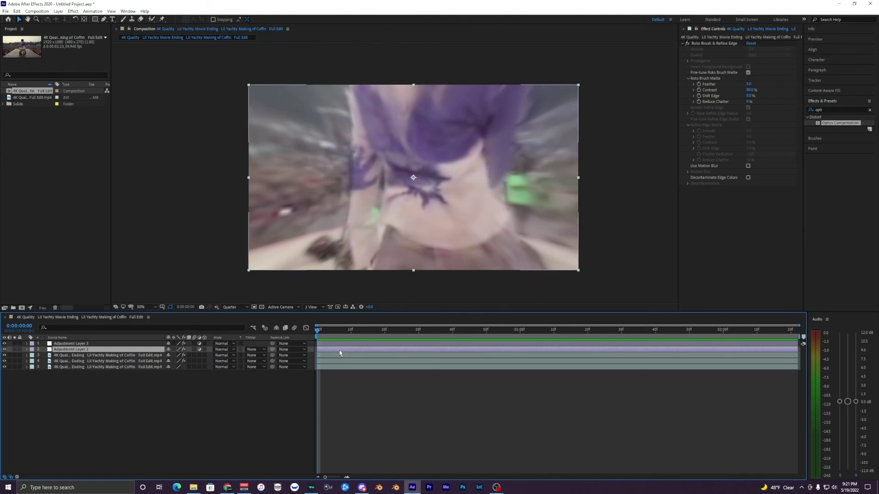
click(339, 345)
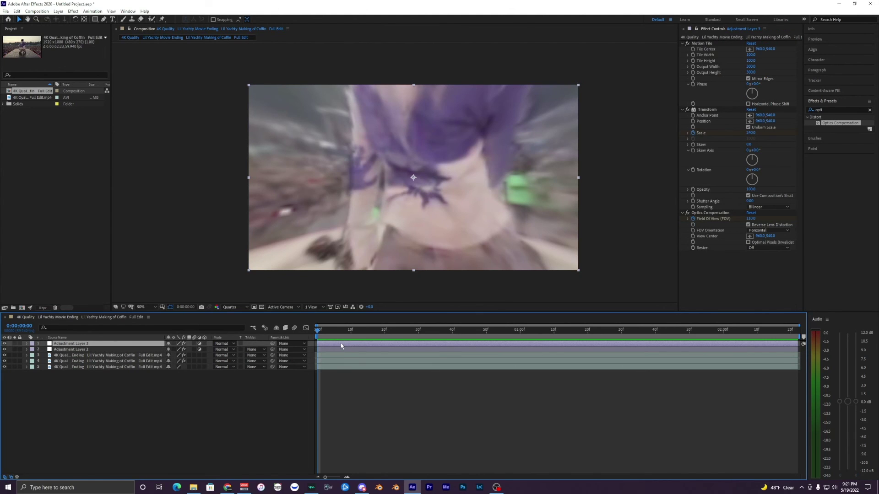